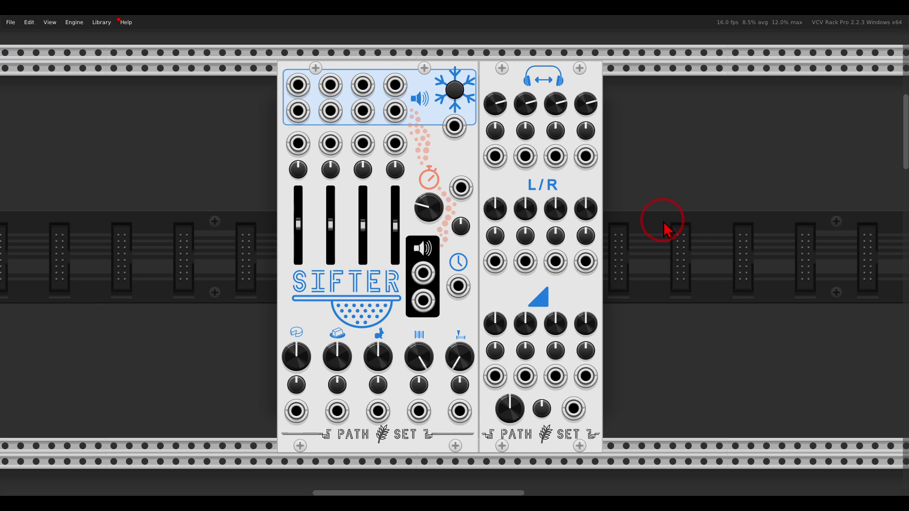
Look over the row of Path Set modules in the rack, from Sifter through Spork and Cheese Grater to the blender module.
{"action": "scroll", "coordinate": [663, 230], "scroll_direction": "down", "scroll_amount": 2}
{"action": "scroll", "coordinate": [663, 229], "scroll_direction": "down", "scroll_amount": 10}
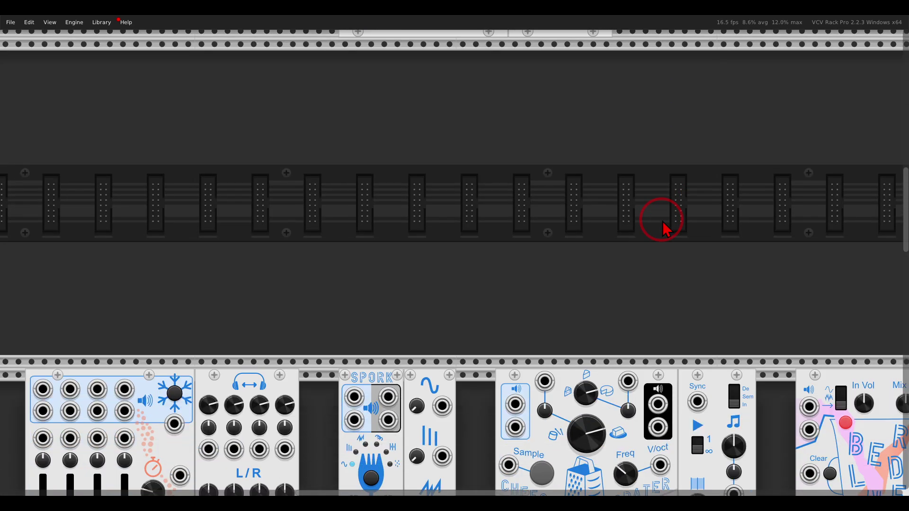
{"action": "scroll", "coordinate": [663, 227], "scroll_direction": "down", "scroll_amount": 5}
{"action": "scroll", "coordinate": [673, 268], "scroll_direction": "up", "scroll_amount": 4}
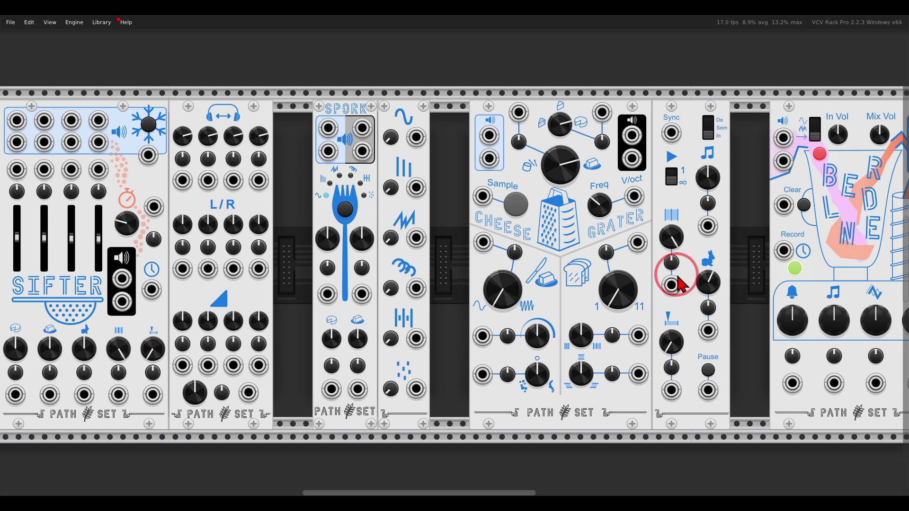
{"action": "scroll", "coordinate": [681, 284], "scroll_direction": "down", "scroll_amount": 3}
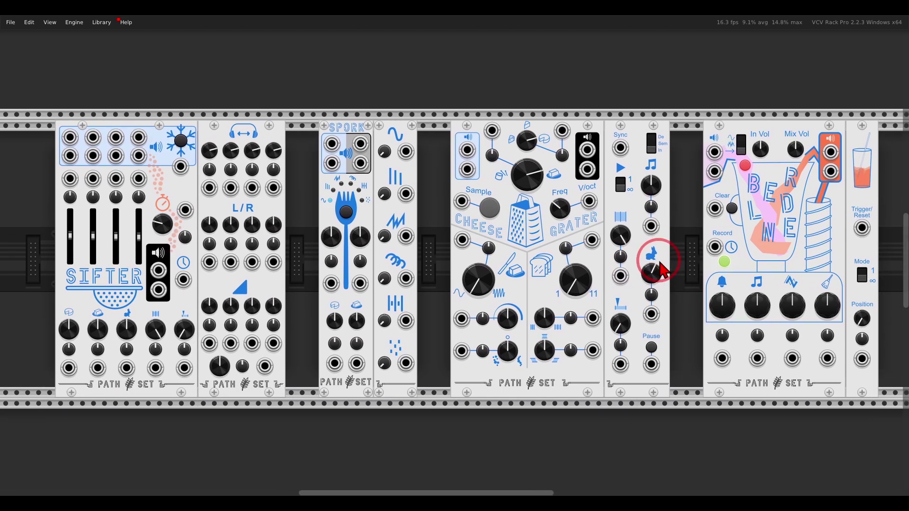
{"action": "left_click_drag", "start_coordinate": [660, 262], "coordinate": [653, 260]}
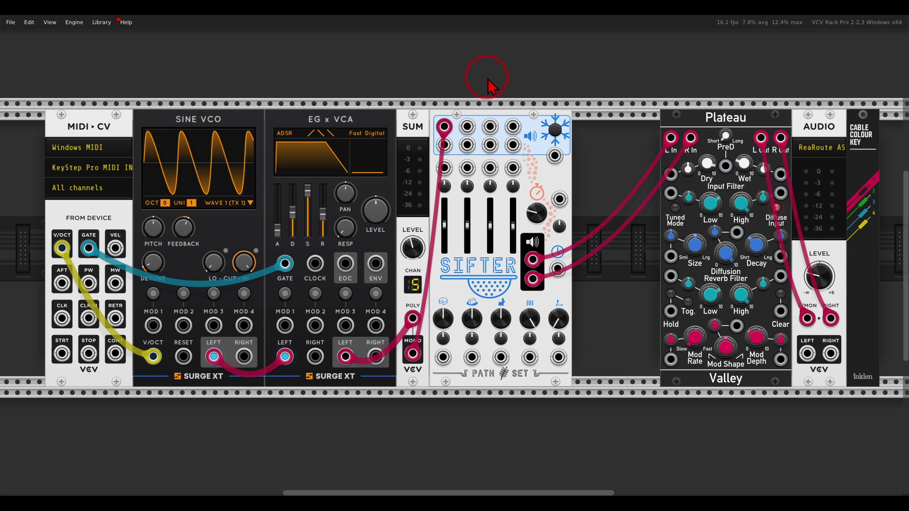
Raise the Intensity A slider on Sifter to its maximum.
{"action": "scroll", "coordinate": [504, 234], "scroll_direction": "up", "scroll_amount": 3}
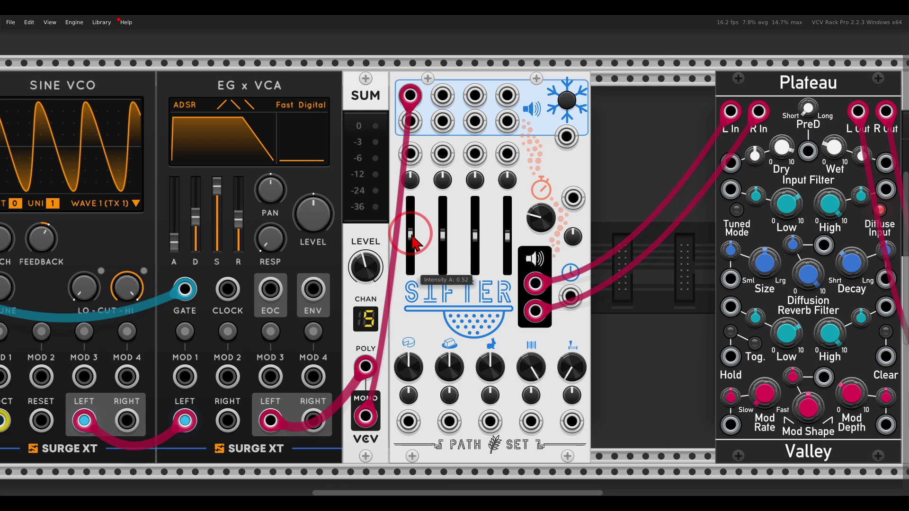
{"action": "mouse_move", "coordinate": [418, 212]}
{"action": "left_mouse_down"}
{"action": "mouse_move", "coordinate": [398, 226]}
{"action": "mouse_move", "coordinate": [400, 245]}
{"action": "mouse_move", "coordinate": [415, 252]}
{"action": "mouse_move", "coordinate": [418, 214]}
{"action": "left_mouse_up"}
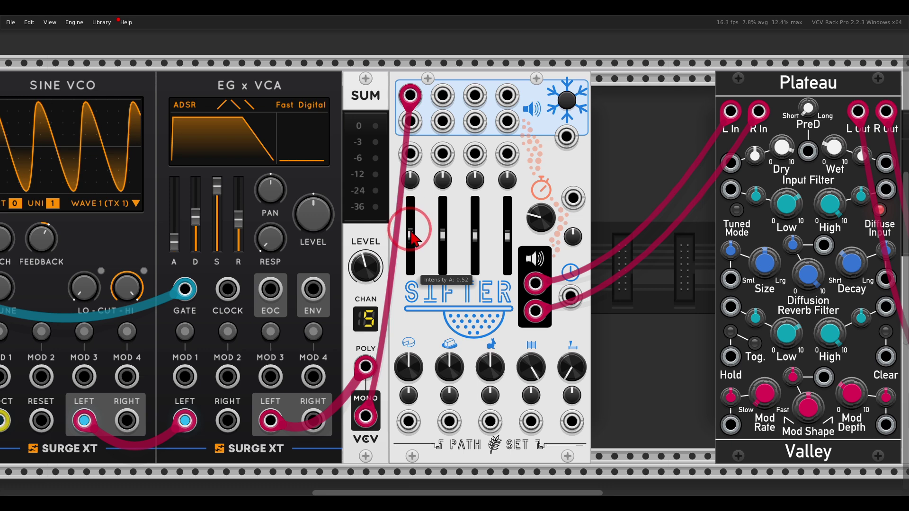
{"action": "left_click_drag", "start_coordinate": [411, 237], "coordinate": [414, 183]}
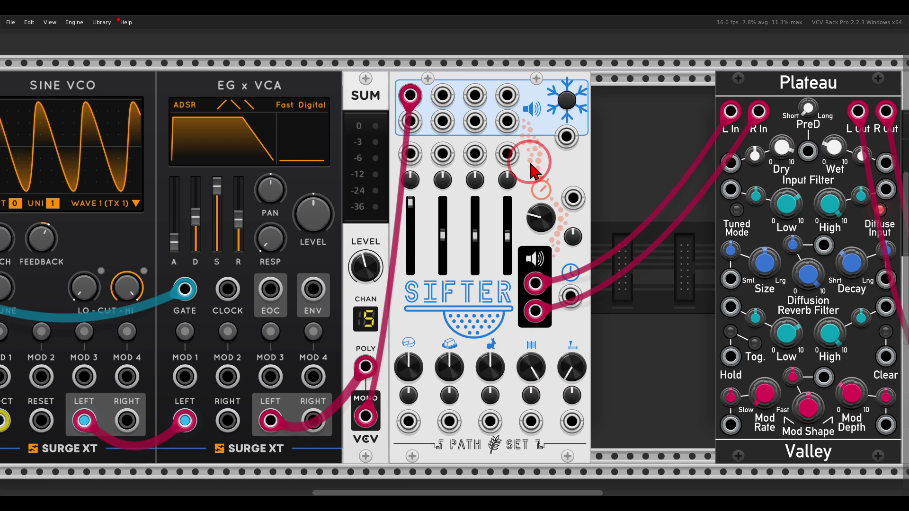
Add the 8HP expander on the right side of Sifter.
{"action": "left_click_drag", "start_coordinate": [529, 160], "coordinate": [507, 160]}
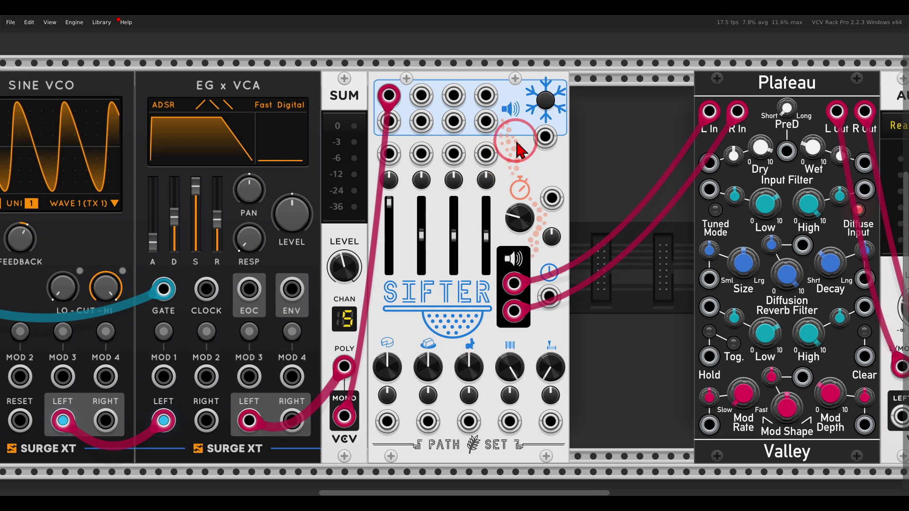
{"action": "right_click", "coordinate": [508, 149]}
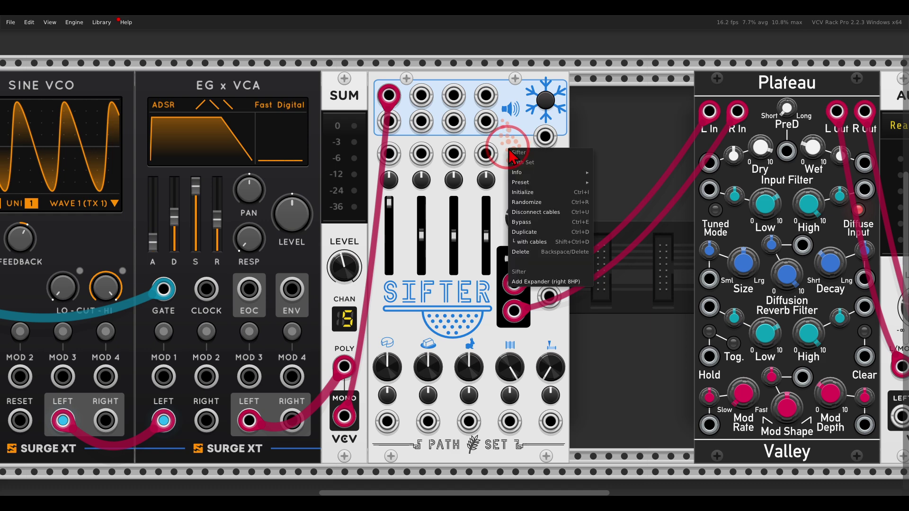
{"action": "left_click", "coordinate": [537, 283]}
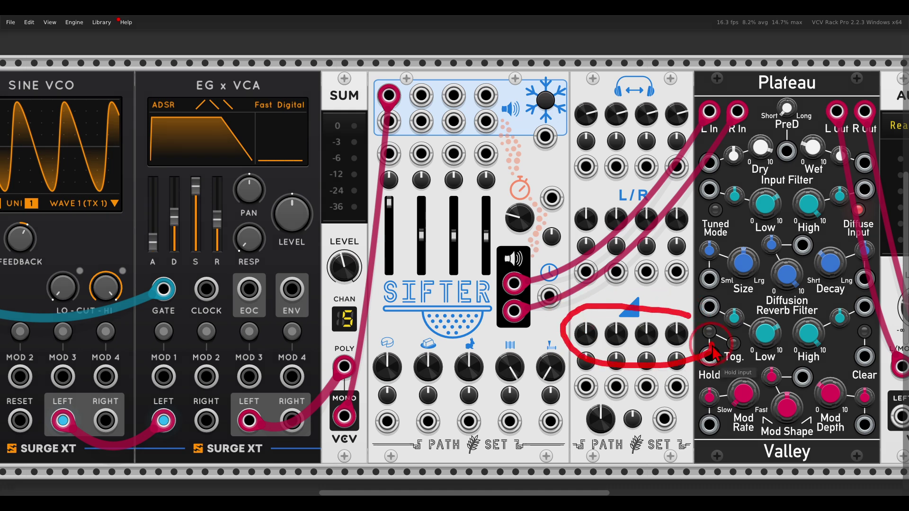
Try out Volume A and Pan A on the Sifter expander, and turn Stereo Width A all the way up.
{"action": "mouse_move", "coordinate": [589, 339]}
{"action": "left_mouse_down"}
{"action": "mouse_move", "coordinate": [577, 290]}
{"action": "mouse_move", "coordinate": [593, 342]}
{"action": "left_mouse_up"}
{"action": "double_click", "coordinate": [593, 337]}
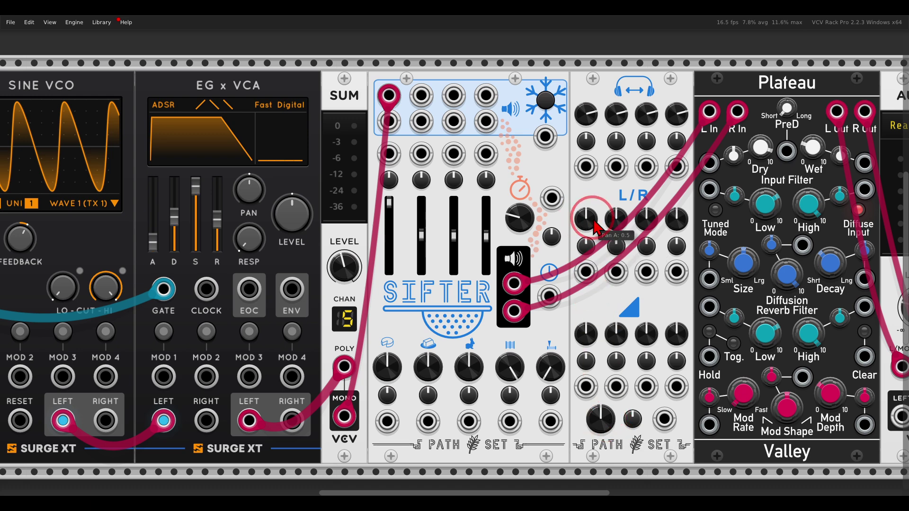
{"action": "left_click_drag", "start_coordinate": [588, 221], "coordinate": [582, 251]}
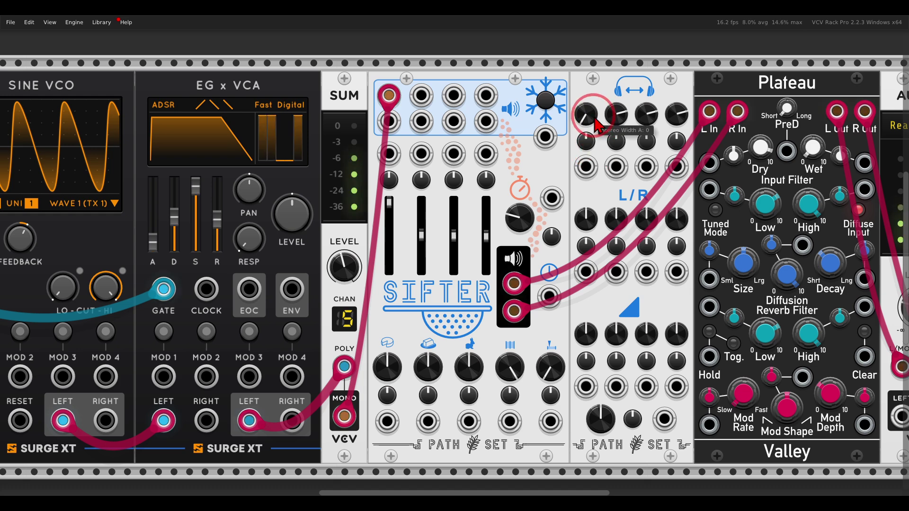
{"action": "left_click_drag", "start_coordinate": [587, 133], "coordinate": [570, 29]}
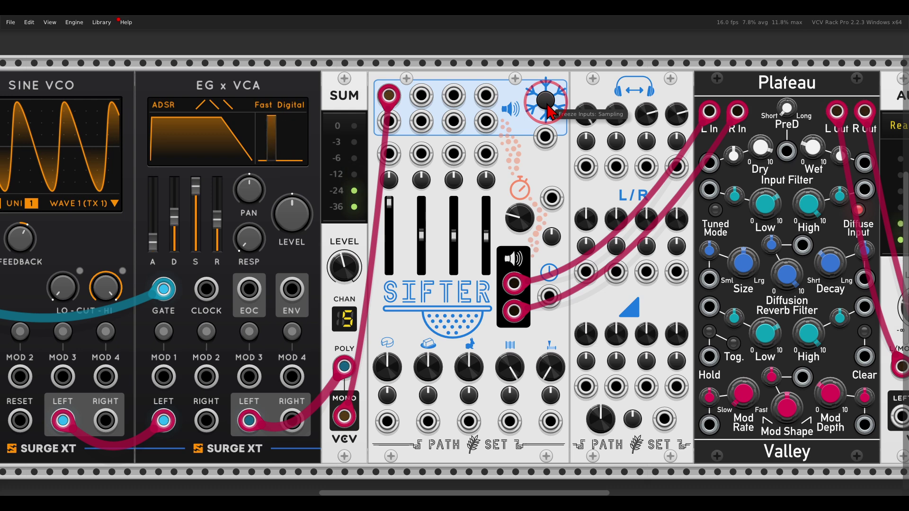
Freeze Sifter's inputs and disconnect the cable running from SUM's MONO output to Sifter's first input.
{"action": "left_click", "coordinate": [548, 107]}
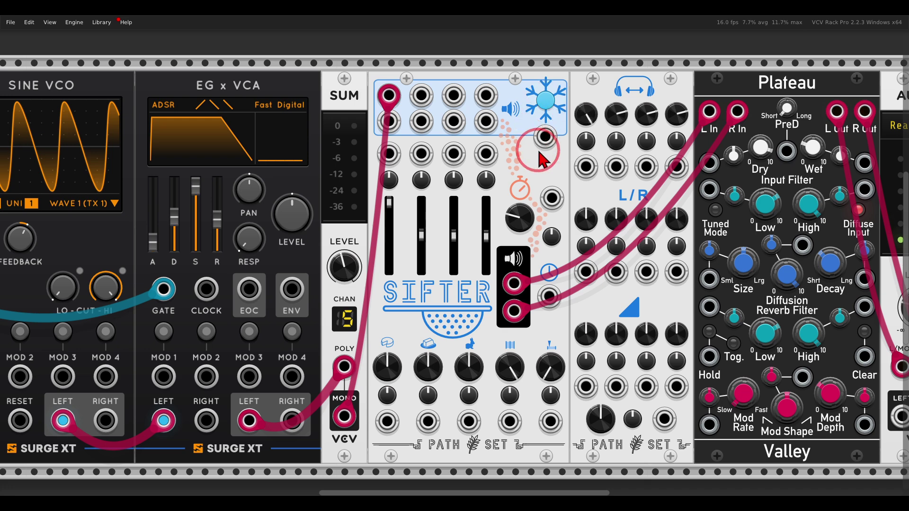
{"action": "left_click_drag", "start_coordinate": [389, 95], "coordinate": [354, 81]}
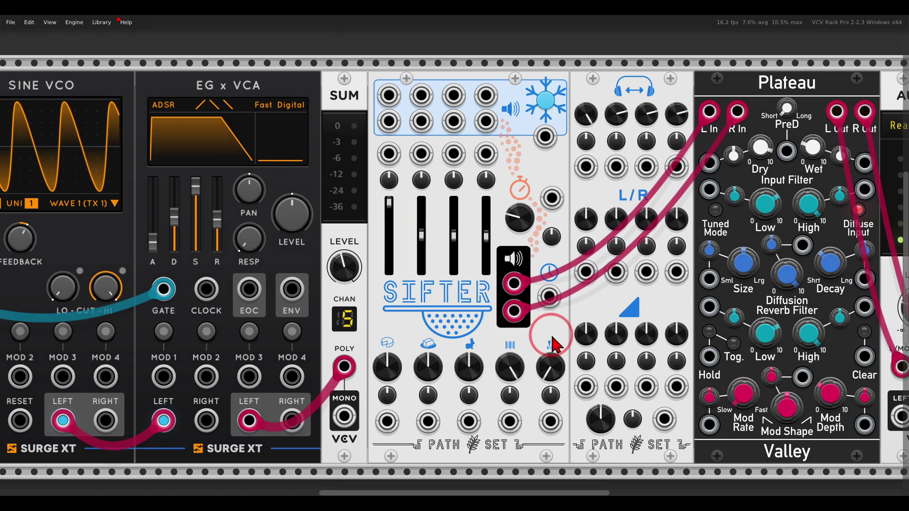
Lower the Grain Length on Sifter to about 0.063.
{"action": "mouse_move", "coordinate": [555, 335]}
{"action": "left_mouse_down"}
{"action": "mouse_move", "coordinate": [389, 332]}
{"action": "mouse_move", "coordinate": [533, 418]}
{"action": "mouse_move", "coordinate": [556, 337]}
{"action": "mouse_move", "coordinate": [552, 298]}
{"action": "left_mouse_up"}
{"action": "key", "text": "Escape"}
{"action": "scroll", "coordinate": [474, 284], "scroll_direction": "up", "scroll_amount": 5}
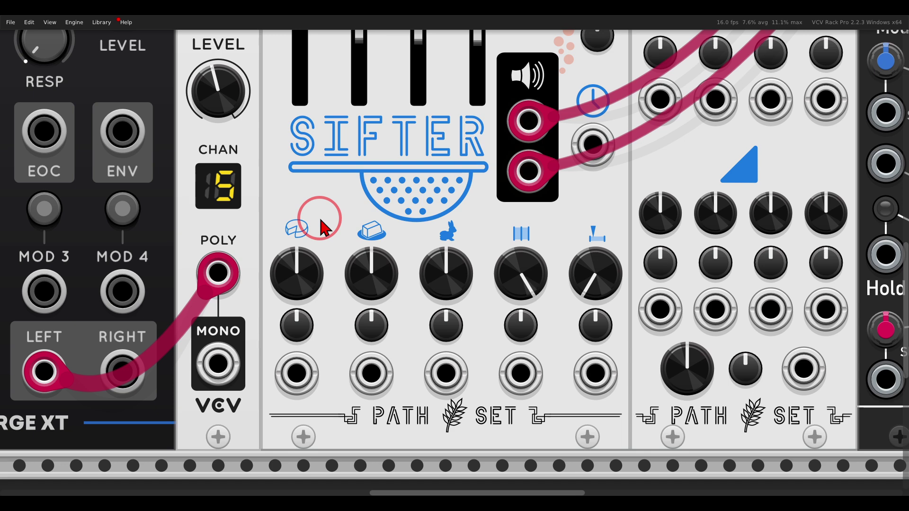
{"action": "mouse_move", "coordinate": [299, 267]}
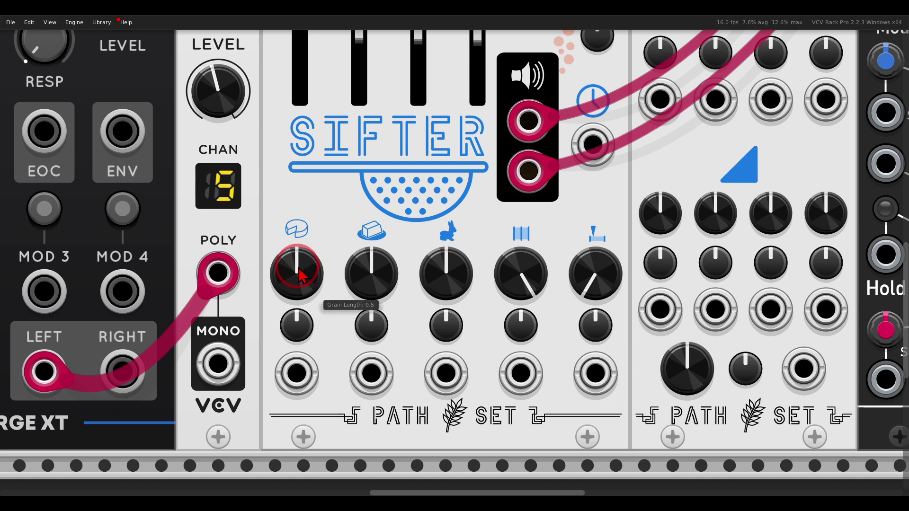
{"action": "left_click_drag", "start_coordinate": [300, 275], "coordinate": [297, 344]}
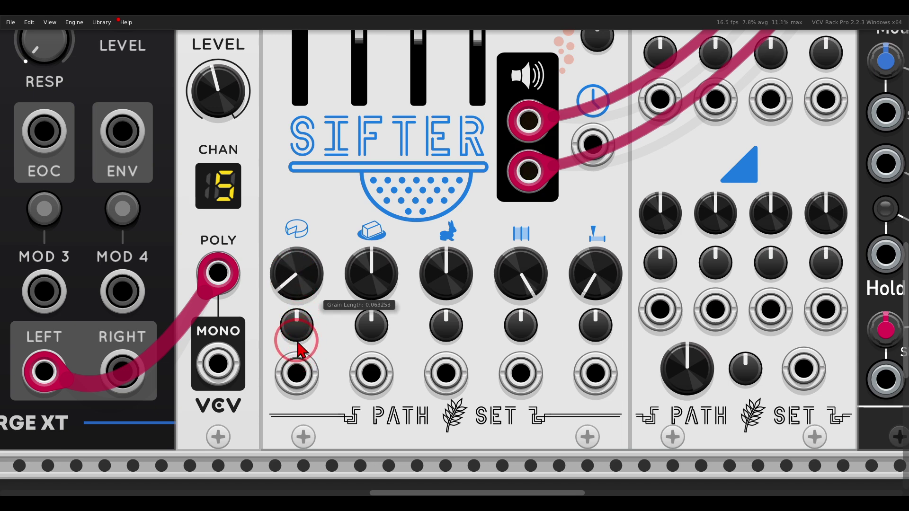
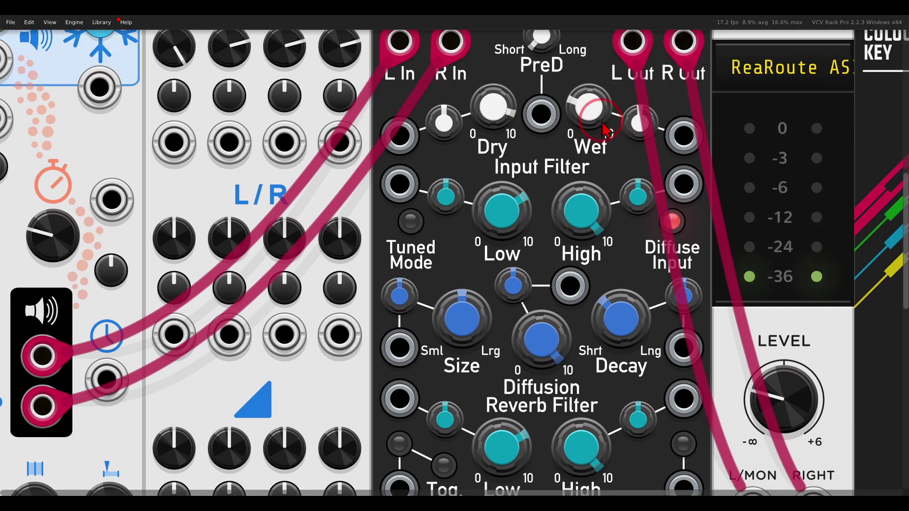
Raise Volume A slightly on the Sifter expander.
{"action": "left_click_drag", "start_coordinate": [265, 273], "coordinate": [677, 65]}
{"action": "mouse_move", "coordinate": [582, 234]}
{"action": "left_mouse_down"}
{"action": "mouse_move", "coordinate": [573, 208]}
{"action": "mouse_move", "coordinate": [574, 220]}
{"action": "left_mouse_up"}
{"action": "left_click_drag", "start_coordinate": [522, 234], "coordinate": [560, 210]}
Lower Grain Length and the knob between Grain Length and Playback Speed on Sifter, and reset Playback Speed to its default.
{"action": "scroll", "coordinate": [561, 213], "scroll_direction": "down", "scroll_amount": 1}
{"action": "scroll", "coordinate": [561, 213], "scroll_direction": "left", "scroll_amount": 1}
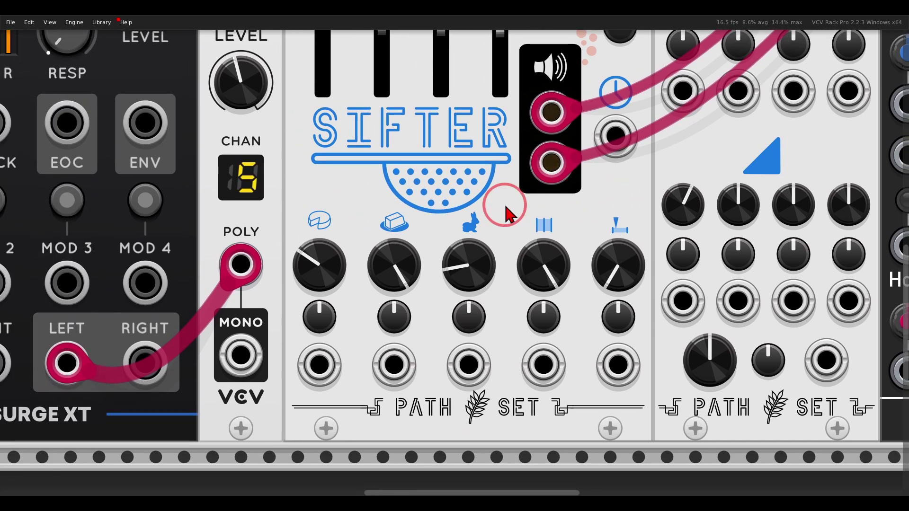
{"action": "left_click_drag", "start_coordinate": [331, 274], "coordinate": [413, 374]}
{"action": "left_click_drag", "start_coordinate": [397, 280], "coordinate": [397, 288]}
{"action": "left_click_drag", "start_coordinate": [332, 276], "coordinate": [332, 259]}
{"action": "left_click_drag", "start_coordinate": [442, 267], "coordinate": [483, 328]}
{"action": "double_click", "coordinate": [473, 283]}
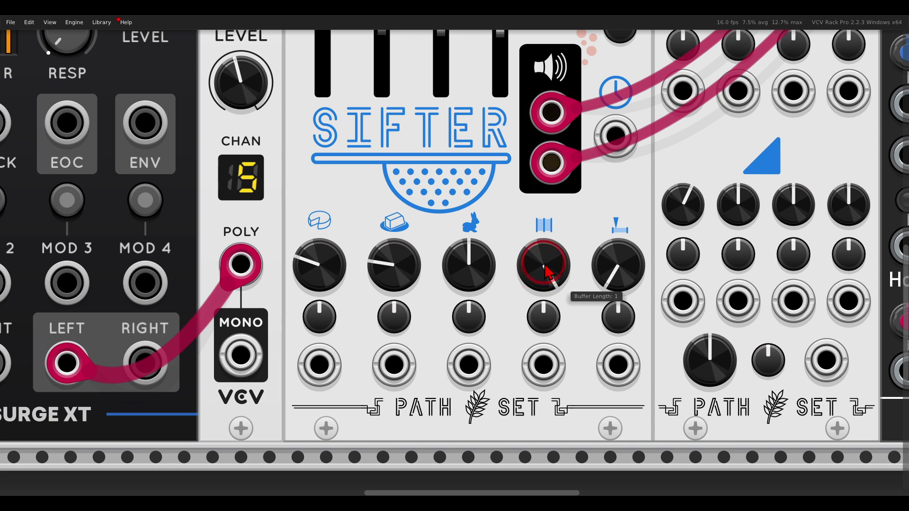
Reduce Sifter's Buffer Length to about 0.045 and sweep Buffer Start up to about 0.81.
{"action": "left_click_drag", "start_coordinate": [544, 270], "coordinate": [570, 342]}
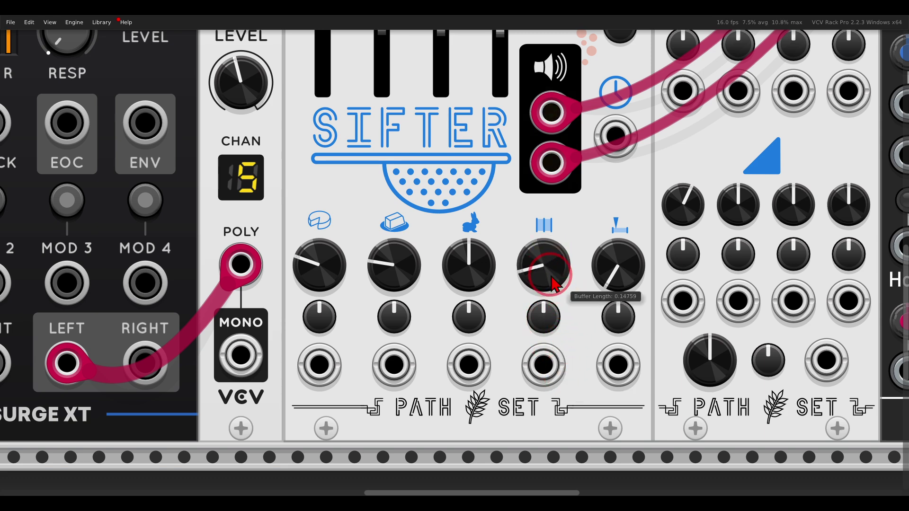
{"action": "left_click", "coordinate": [630, 284]}
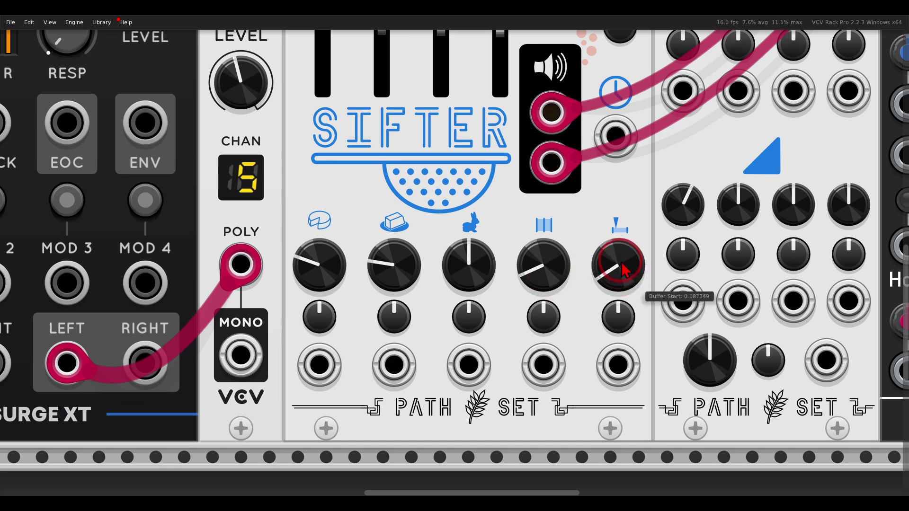
{"action": "left_click_drag", "start_coordinate": [622, 255], "coordinate": [594, 221]}
{"action": "left_click_drag", "start_coordinate": [550, 254], "coordinate": [551, 257]}
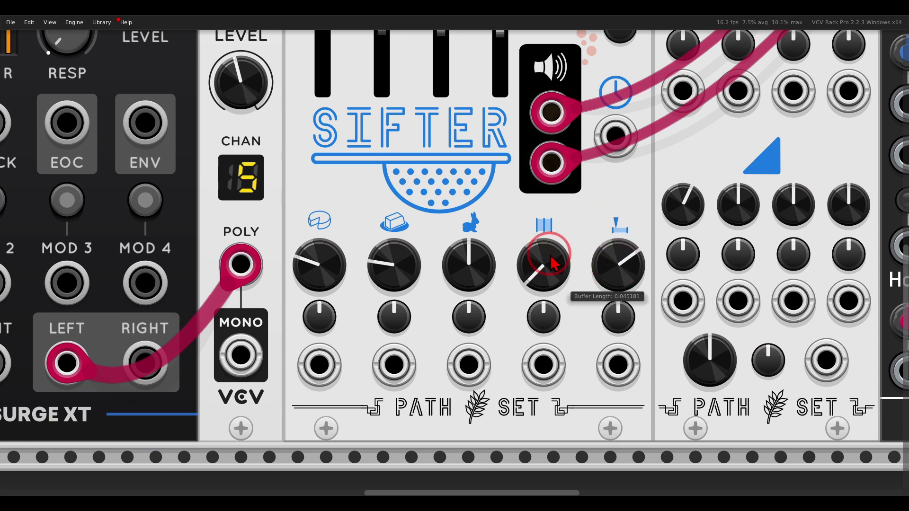
{"action": "mouse_move", "coordinate": [594, 275]}
{"action": "left_mouse_down"}
{"action": "mouse_move", "coordinate": [615, 339]}
{"action": "mouse_move", "coordinate": [591, 262]}
{"action": "left_mouse_up"}
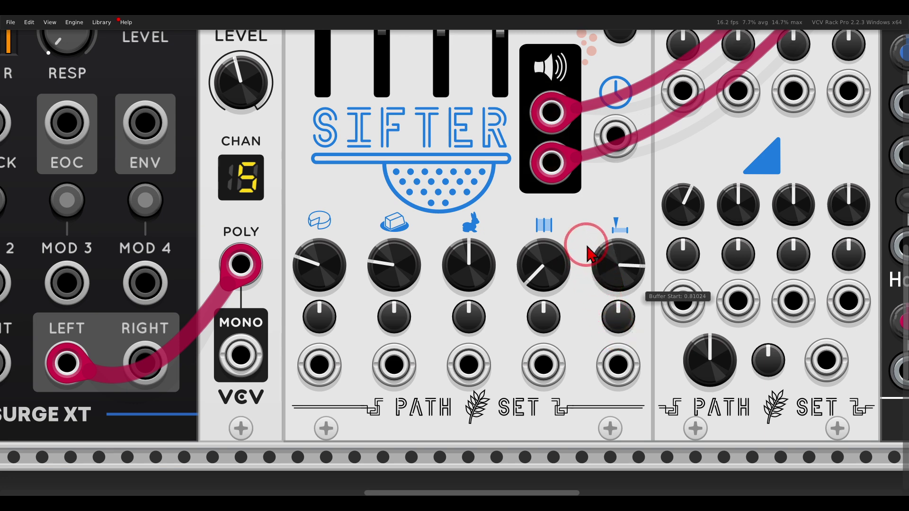
Lower Playback Speed slightly, and set Grain Length to maximum with the knob beside it at minimum.
{"action": "left_click_drag", "start_coordinate": [477, 271], "coordinate": [477, 272]}
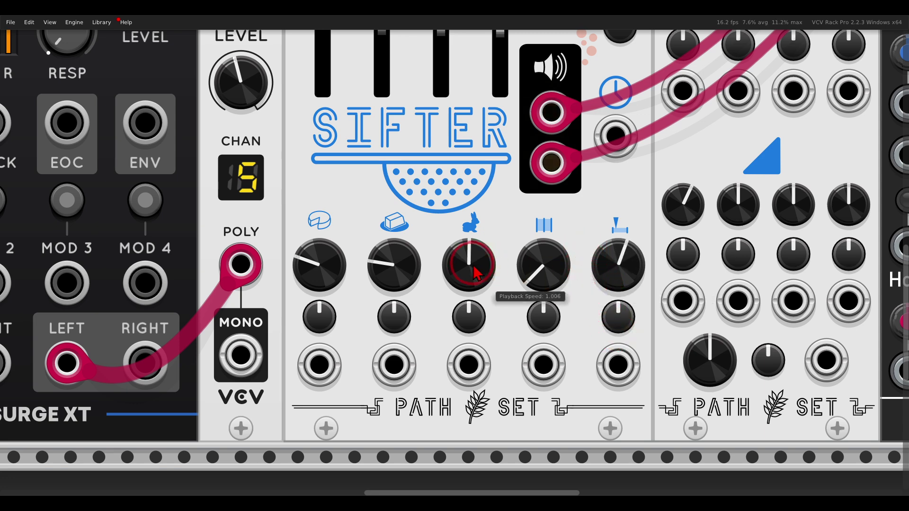
{"action": "left_click_drag", "start_coordinate": [386, 264], "coordinate": [416, 335]}
{"action": "left_click_drag", "start_coordinate": [304, 264], "coordinate": [286, 157]}
Turn Buffer Length fully down and sweep Buffer Start from about 0.30 up to near its middle.
{"action": "left_click_drag", "start_coordinate": [624, 264], "coordinate": [631, 313]}
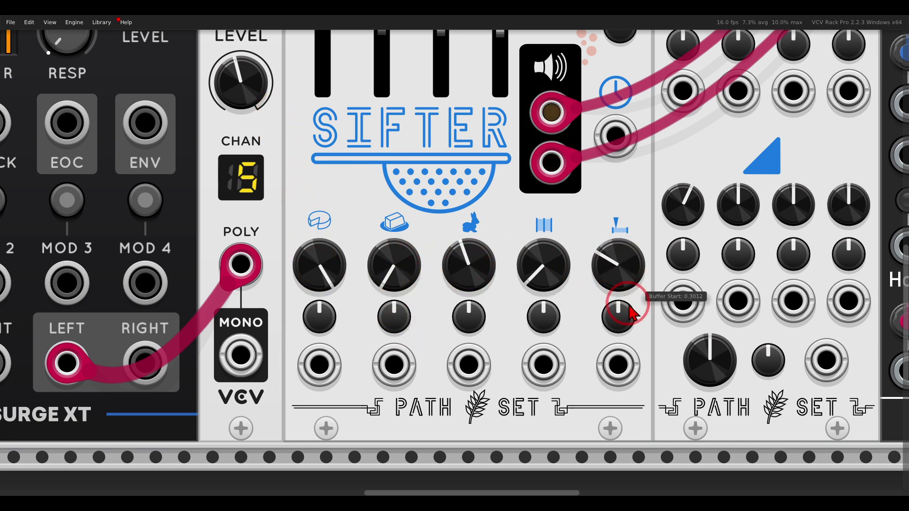
{"action": "left_click_drag", "start_coordinate": [545, 263], "coordinate": [566, 300]}
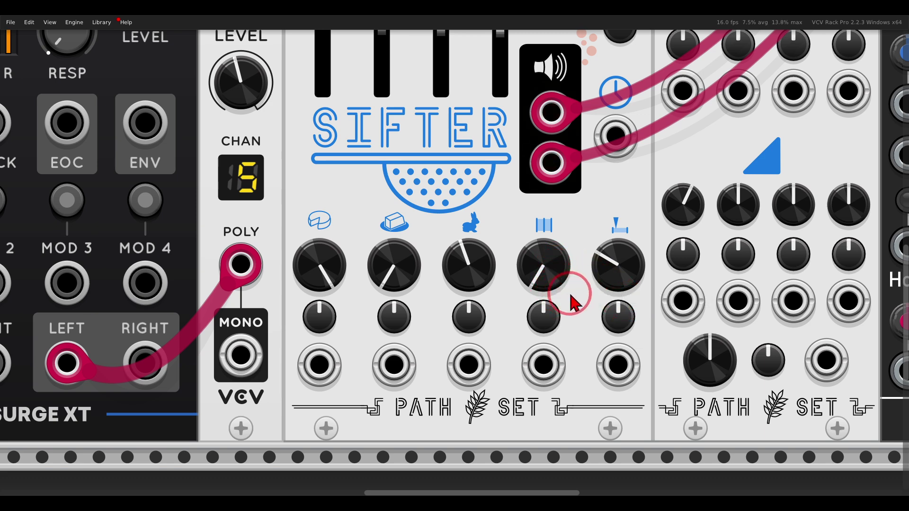
{"action": "left_click", "coordinate": [616, 282]}
{"action": "left_click_drag", "start_coordinate": [607, 273], "coordinate": [575, 254]}
Slow down Playback Speed while setting Buffer Start to about 0.58 and Grain Length to about 0.11.
{"action": "left_click_drag", "start_coordinate": [345, 278], "coordinate": [357, 396]}
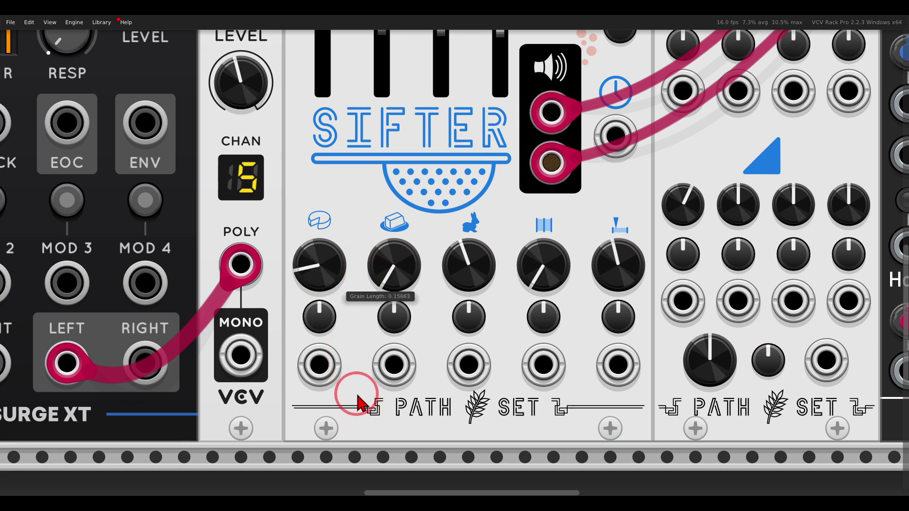
{"action": "left_click_drag", "start_coordinate": [643, 265], "coordinate": [634, 287]}
{"action": "left_click_drag", "start_coordinate": [473, 263], "coordinate": [487, 318]}
{"action": "left_click_drag", "start_coordinate": [627, 270], "coordinate": [618, 223]}
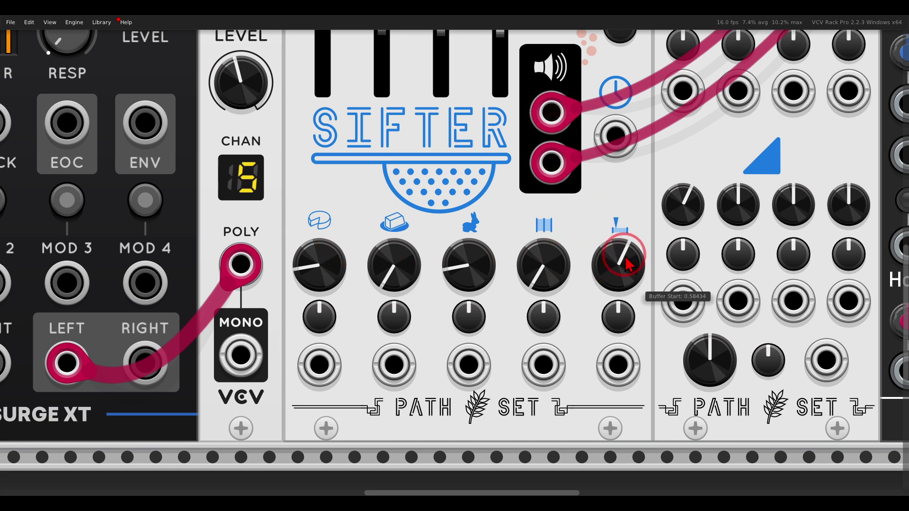
{"action": "left_click_drag", "start_coordinate": [334, 259], "coordinate": [332, 268]}
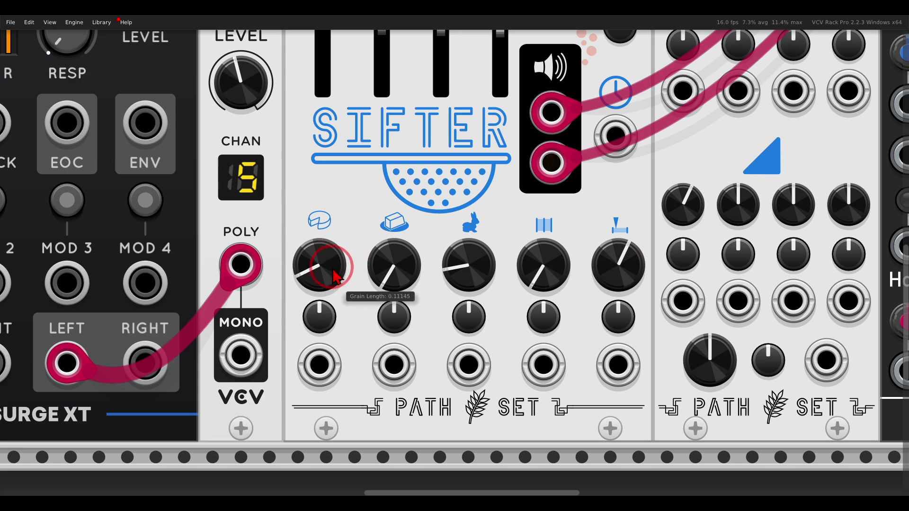
Sweep Sifter's Buffer Start down to about 0.43.
{"action": "scroll", "coordinate": [333, 274], "scroll_direction": "down", "scroll_amount": 5}
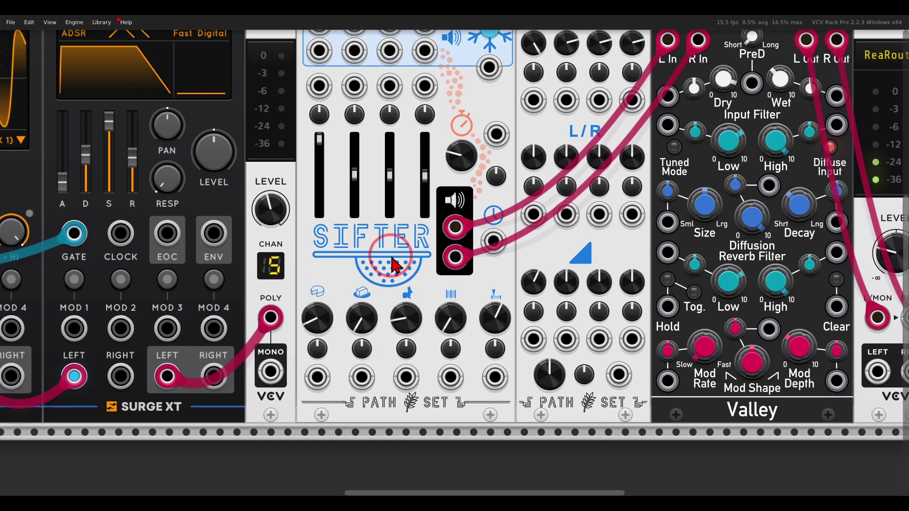
{"action": "left_click_drag", "start_coordinate": [494, 327], "coordinate": [494, 347]}
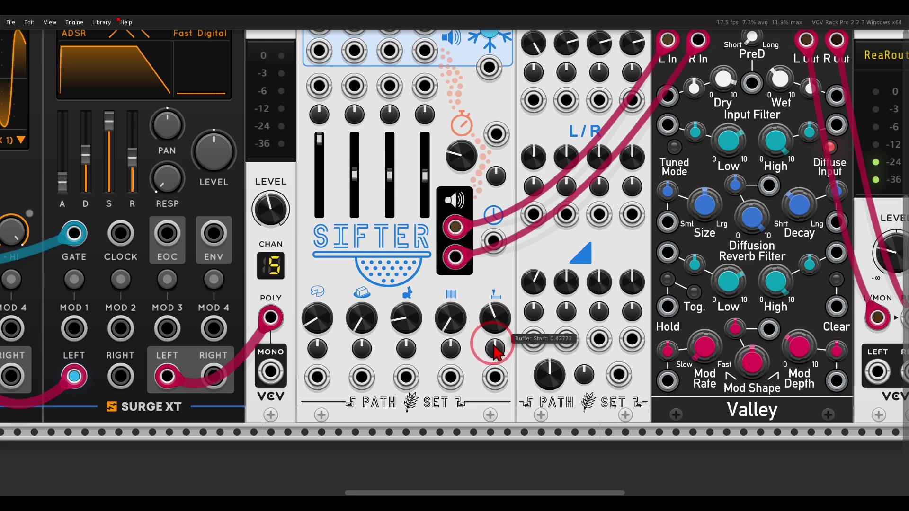
{"action": "scroll", "coordinate": [497, 308], "scroll_direction": "up", "scroll_amount": 2}
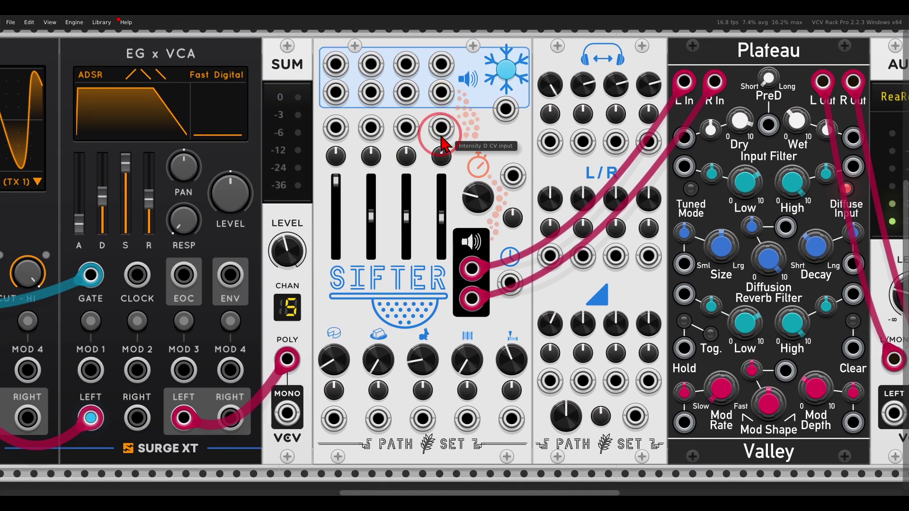
{"action": "mouse_move", "coordinate": [512, 359]}
{"action": "left_mouse_down"}
{"action": "mouse_move", "coordinate": [523, 405]}
{"action": "mouse_move", "coordinate": [510, 303]}
{"action": "mouse_move", "coordinate": [511, 377]}
{"action": "mouse_move", "coordinate": [510, 361]}
{"action": "left_mouse_up"}
{"action": "left_click_drag", "start_coordinate": [503, 315], "coordinate": [505, 354]}
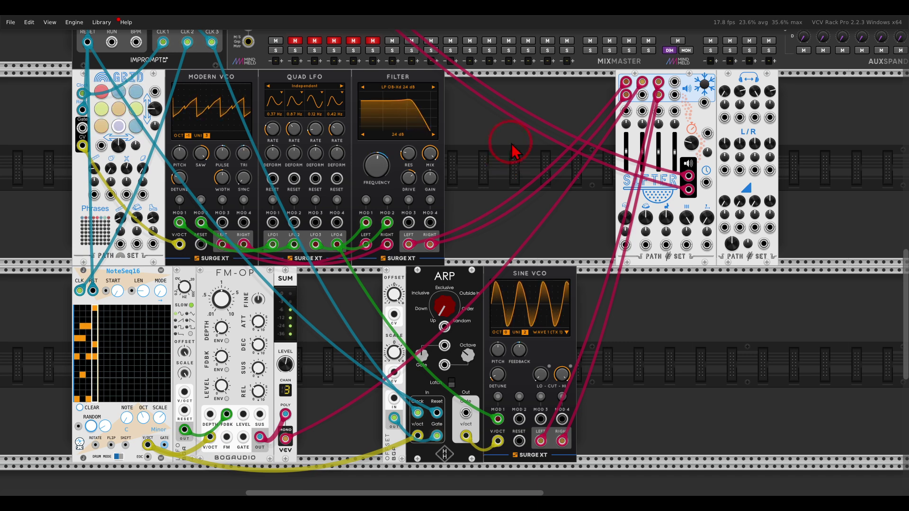
Examine the Grid sequencer and the Modern VCO, Quad LFO and Filter modules of the first voice.
{"action": "left_click_drag", "start_coordinate": [511, 146], "coordinate": [609, 216]}
{"action": "scroll", "coordinate": [300, 266], "scroll_direction": "up", "scroll_amount": 3}
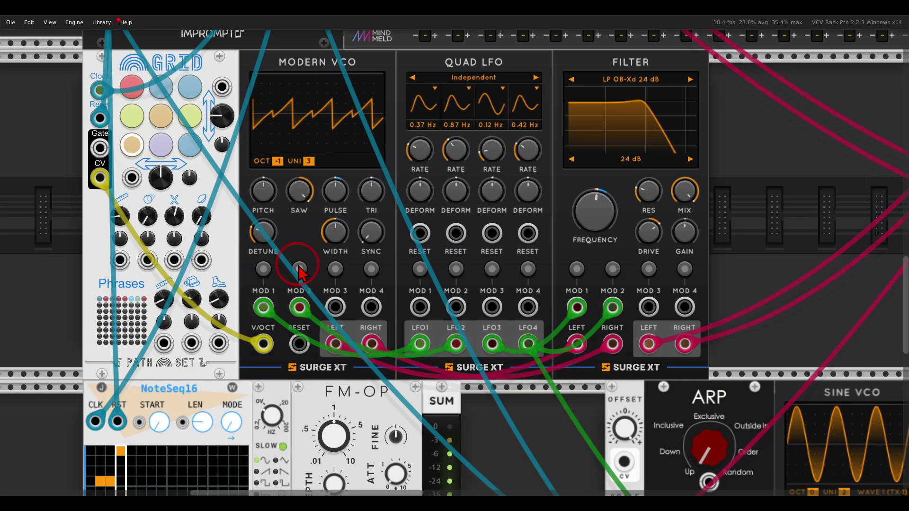
{"action": "scroll", "coordinate": [317, 189], "scroll_direction": "up", "scroll_amount": 1}
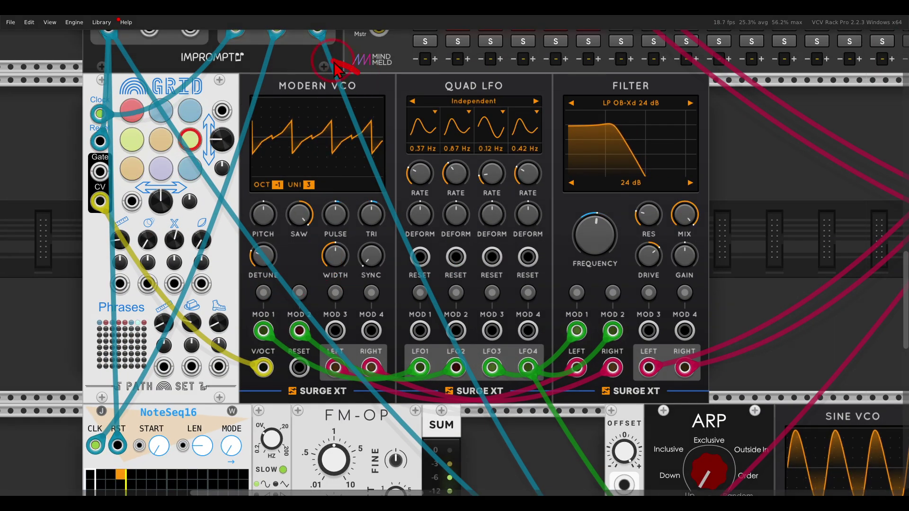
{"action": "left_click_drag", "start_coordinate": [350, 67], "coordinate": [366, 93]}
{"action": "mouse_move", "coordinate": [525, 71]}
{"action": "left_mouse_down"}
{"action": "mouse_move", "coordinate": [454, 123]}
{"action": "mouse_move", "coordinate": [509, 90]}
{"action": "left_mouse_up"}
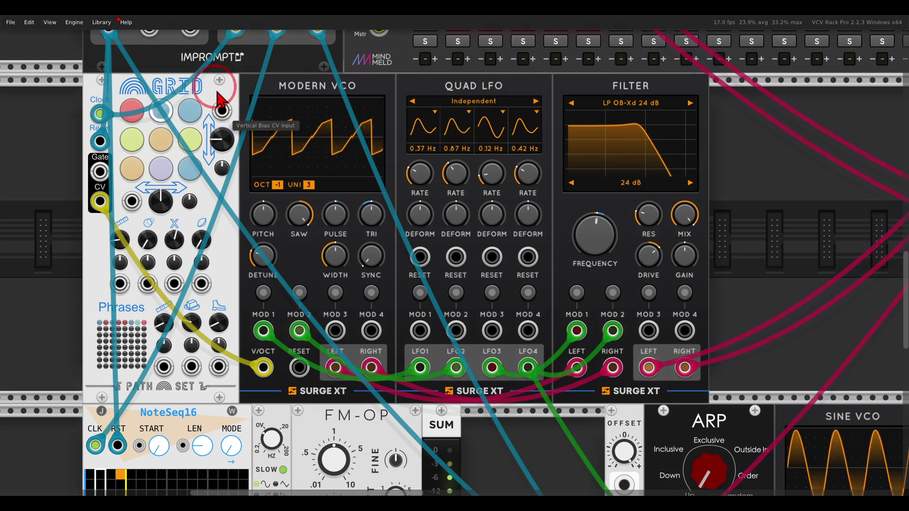
{"action": "mouse_move", "coordinate": [207, 67]}
{"action": "left_mouse_down"}
{"action": "mouse_move", "coordinate": [109, 87]}
{"action": "mouse_move", "coordinate": [127, 110]}
{"action": "mouse_move", "coordinate": [183, 119]}
{"action": "mouse_move", "coordinate": [205, 104]}
{"action": "mouse_move", "coordinate": [208, 71]}
{"action": "left_mouse_up"}
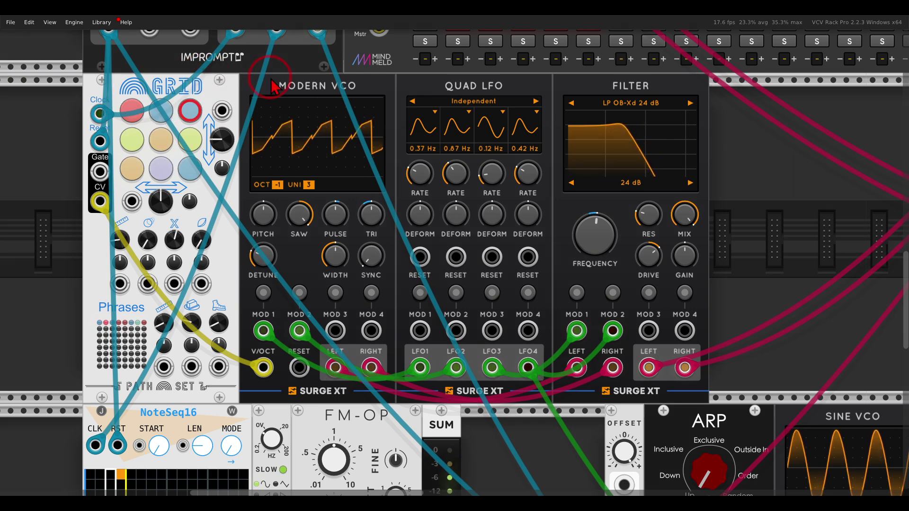
{"action": "scroll", "coordinate": [310, 194], "scroll_direction": "down", "scroll_amount": 2}
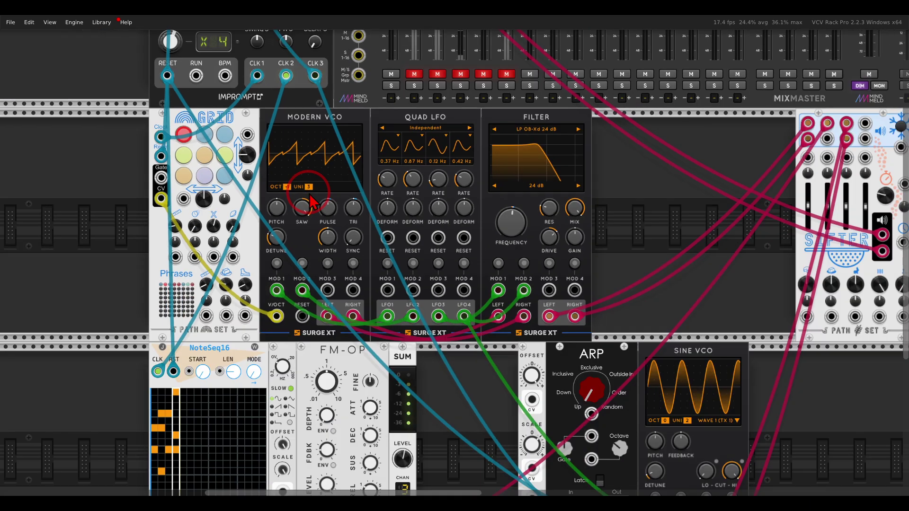
Trace the filter's cables to Sifter's inputs and examine the NoteSeq16, FM-OP and SUM voice in the lower row.
{"action": "left_click_drag", "start_coordinate": [649, 221], "coordinate": [246, 217]}
{"action": "scroll", "coordinate": [509, 216], "scroll_direction": "up", "scroll_amount": 2}
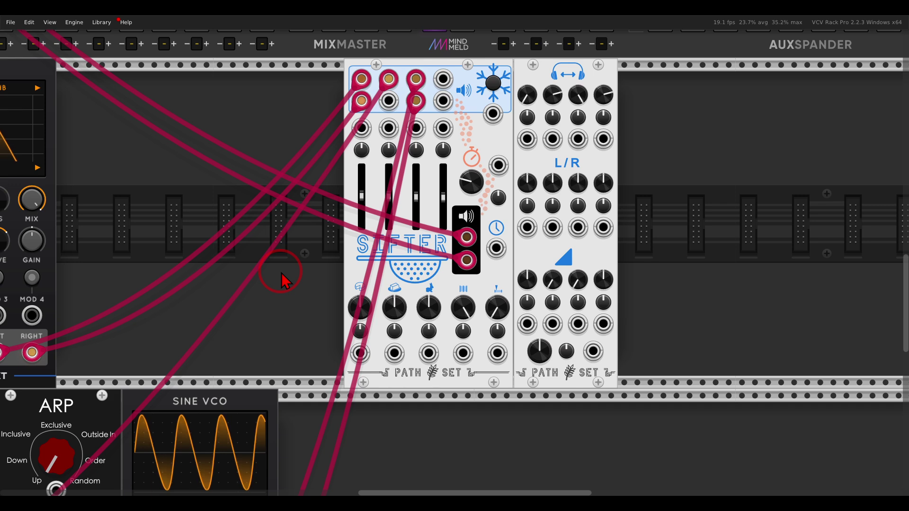
{"action": "scroll", "coordinate": [281, 279], "scroll_direction": "down", "scroll_amount": 2}
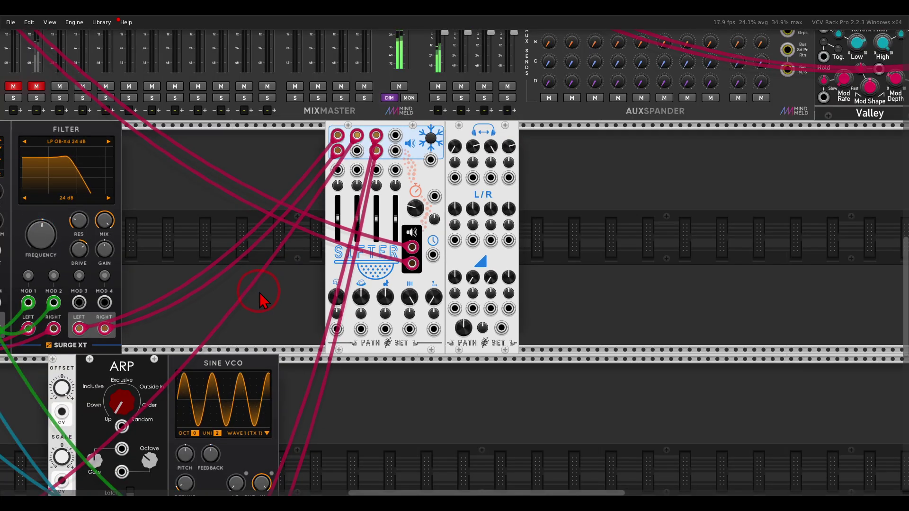
{"action": "left_click_drag", "start_coordinate": [262, 301], "coordinate": [716, 144]}
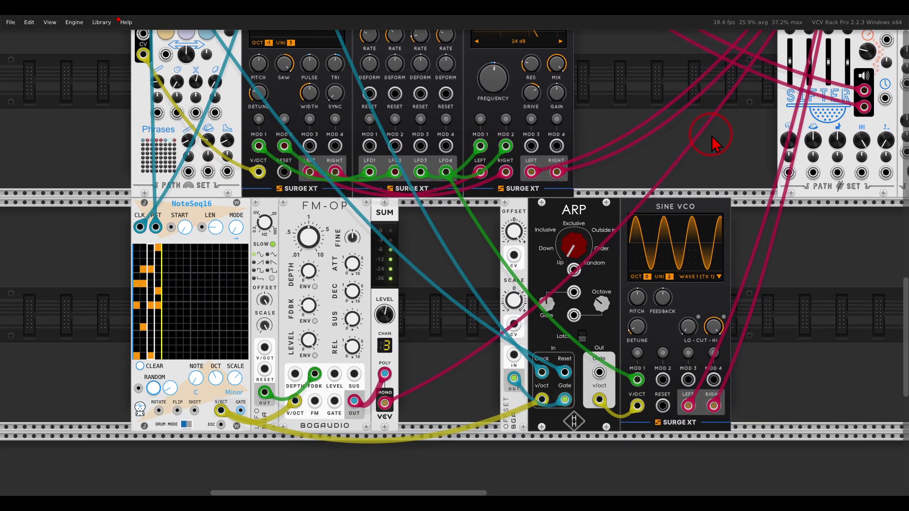
{"action": "mouse_move", "coordinate": [350, 194]}
{"action": "left_mouse_down"}
{"action": "mouse_move", "coordinate": [316, 191]}
{"action": "mouse_move", "coordinate": [298, 204]}
{"action": "mouse_move", "coordinate": [321, 221]}
{"action": "mouse_move", "coordinate": [339, 200]}
{"action": "left_mouse_up"}
{"action": "mouse_move", "coordinate": [216, 189]}
{"action": "left_mouse_down"}
{"action": "mouse_move", "coordinate": [168, 208]}
{"action": "mouse_move", "coordinate": [220, 211]}
{"action": "mouse_move", "coordinate": [209, 199]}
{"action": "left_mouse_up"}
{"action": "key", "text": "Escape"}
Reset Volume B on the Sifter expander to its default.
{"action": "mouse_move", "coordinate": [655, 149]}
{"action": "left_mouse_down"}
{"action": "mouse_move", "coordinate": [540, 187]}
{"action": "mouse_move", "coordinate": [287, 232]}
{"action": "left_mouse_up"}
{"action": "left_click_drag", "start_coordinate": [555, 207], "coordinate": [544, 156]}
{"action": "double_click", "coordinate": [559, 204]}
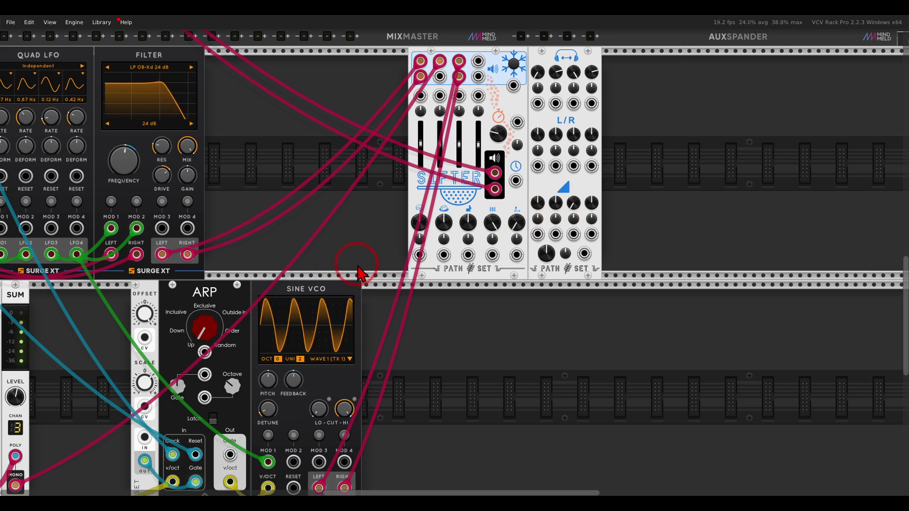
Examine the ARP and Sine VCO voice and follow its stereo cables to Sifter's third input pair.
{"action": "left_click_drag", "start_coordinate": [358, 272], "coordinate": [494, 192]}
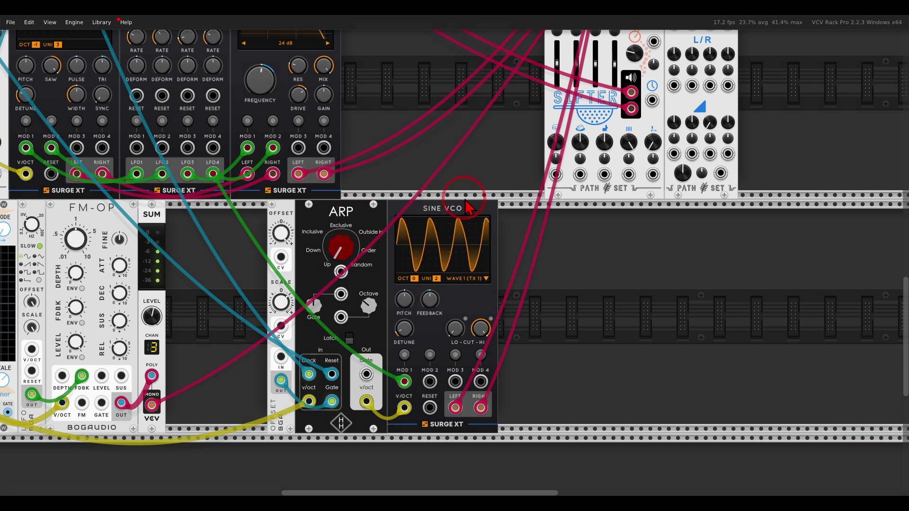
{"action": "left_click_drag", "start_coordinate": [489, 202], "coordinate": [363, 309]}
{"action": "scroll", "coordinate": [529, 190], "scroll_direction": "up", "scroll_amount": 2, "text": "ctrl"}
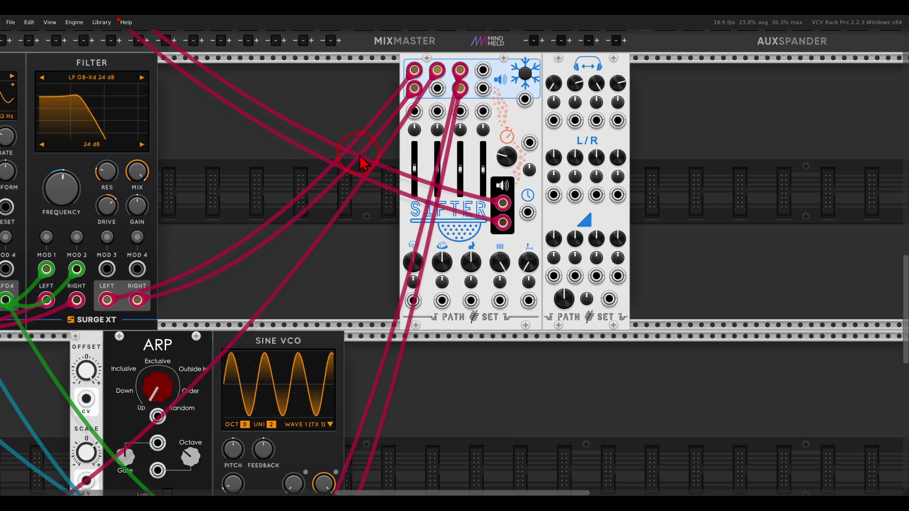
{"action": "left_click_drag", "start_coordinate": [387, 183], "coordinate": [352, 201]}
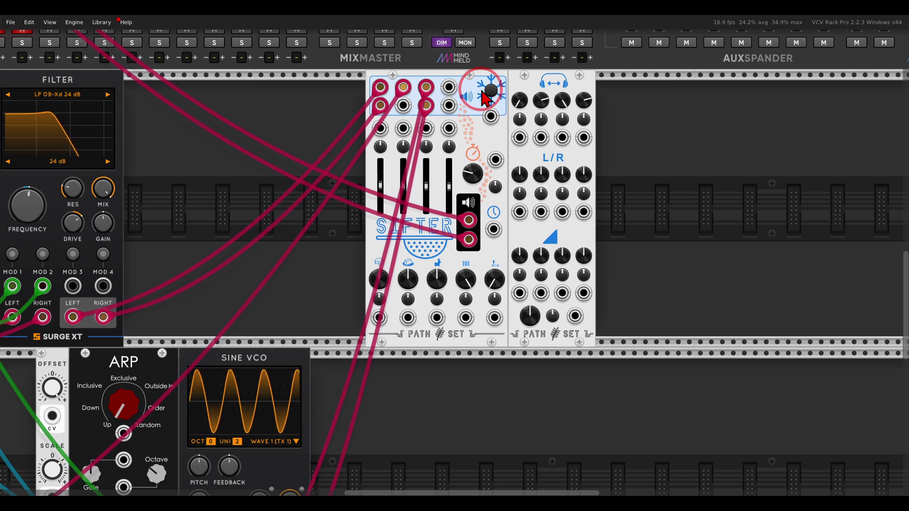
Lower Sifter's Grain Length to about 0.068 and turn the knob between Grain Length and Playback Speed fully down.
{"action": "mouse_move", "coordinate": [413, 193]}
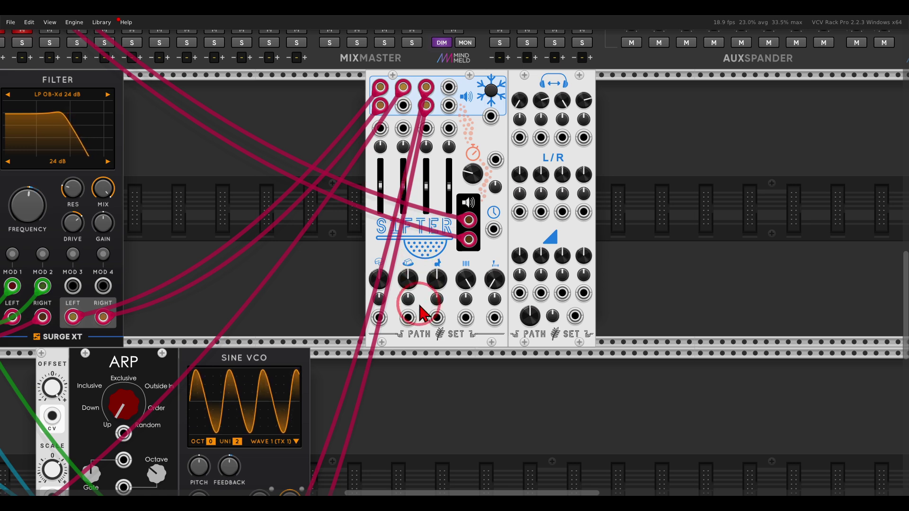
{"action": "scroll", "coordinate": [438, 327], "scroll_direction": "up", "scroll_amount": 3}
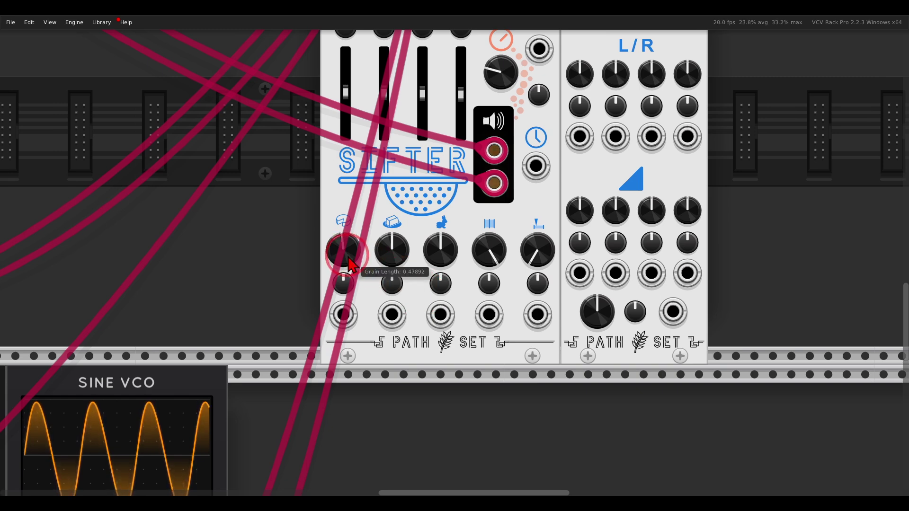
{"action": "mouse_move", "coordinate": [352, 275]}
{"action": "left_mouse_down"}
{"action": "mouse_move", "coordinate": [393, 267]}
{"action": "mouse_move", "coordinate": [352, 264]}
{"action": "left_mouse_up"}
{"action": "left_click_drag", "start_coordinate": [358, 307], "coordinate": [371, 305]}
{"action": "left_click_drag", "start_coordinate": [392, 258], "coordinate": [396, 335]}
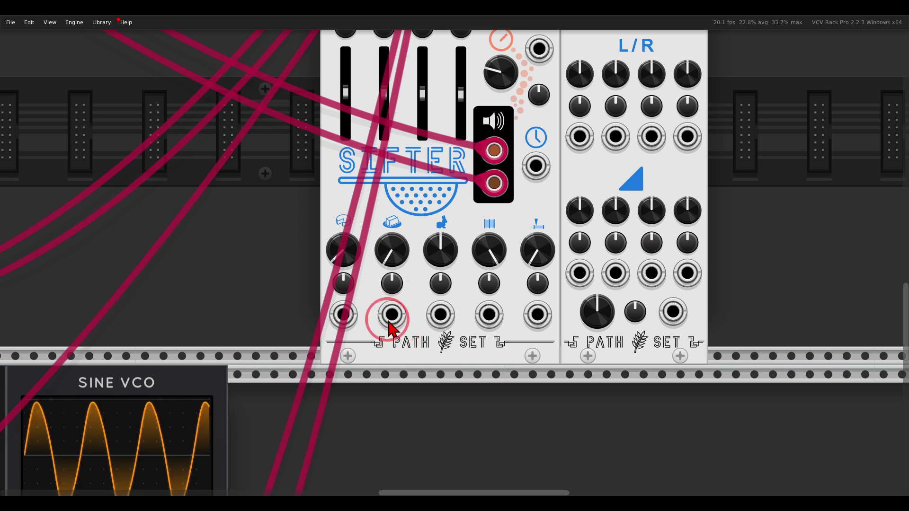
{"action": "left_click", "coordinate": [355, 259]}
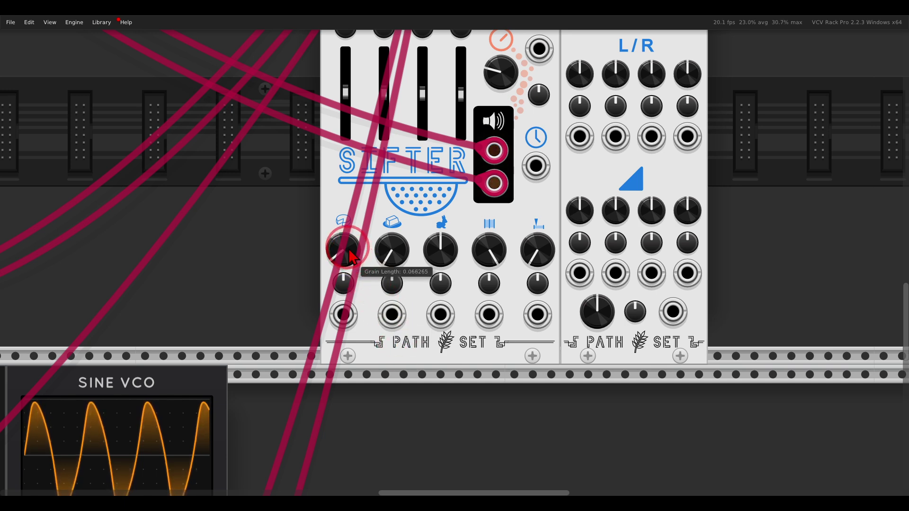
Turn Buffer Length fully down and raise Buffer Start to just past its middle.
{"action": "left_click_drag", "start_coordinate": [489, 250], "coordinate": [522, 380]}
{"action": "left_click", "coordinate": [538, 260]}
{"action": "left_click_drag", "start_coordinate": [539, 260], "coordinate": [509, 175]}
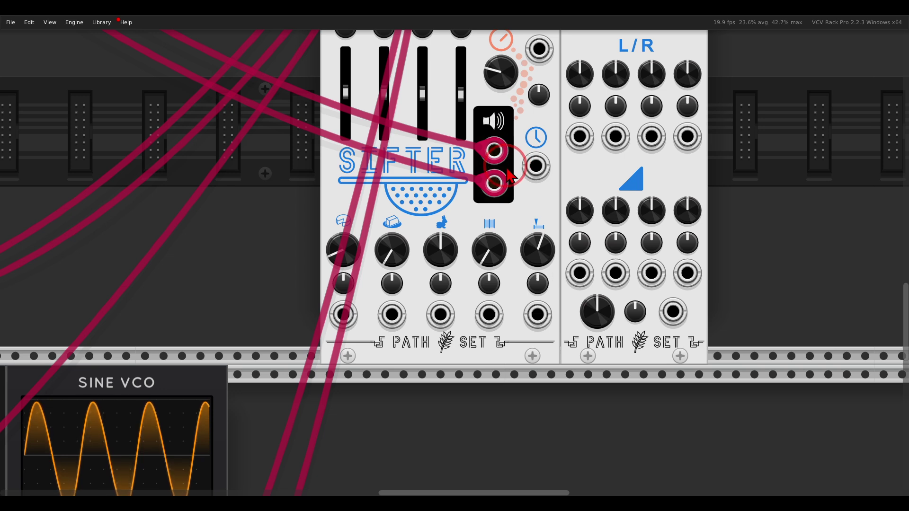
Raise the Intensity C slider on Sifter.
{"action": "scroll", "coordinate": [416, 156], "scroll_direction": "up", "scroll_amount": 4}
{"action": "left_click_drag", "start_coordinate": [424, 190], "coordinate": [428, 176]}
Set Buffer Length to about 0.11 and lower Buffer Start to below its middle.
{"action": "scroll", "coordinate": [498, 223], "scroll_direction": "down", "scroll_amount": 4}
{"action": "left_click_drag", "start_coordinate": [530, 244], "coordinate": [532, 379]}
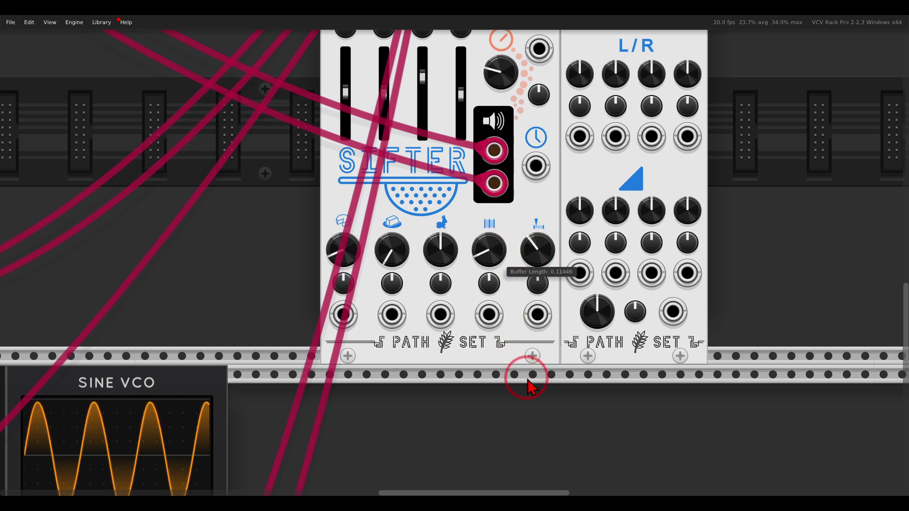
{"action": "left_click_drag", "start_coordinate": [538, 247], "coordinate": [532, 263]}
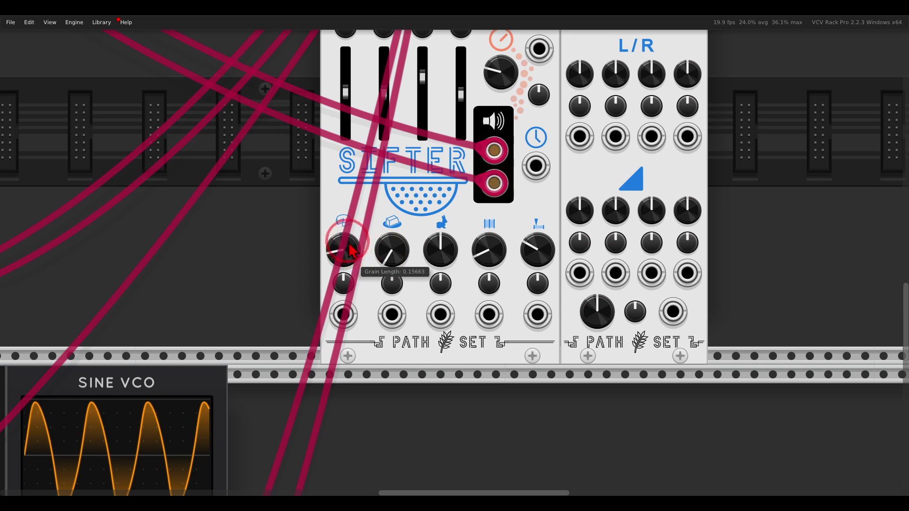
Lower Sifter's Grain Length slightly and patch a cable from a Clocked clock output to Sifter's Clock input.
{"action": "left_click_drag", "start_coordinate": [347, 238], "coordinate": [343, 230]}
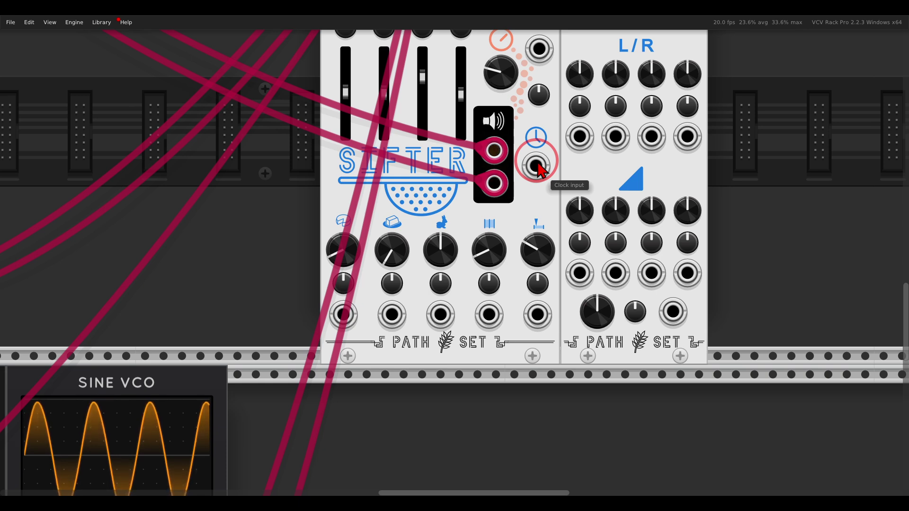
{"action": "scroll", "coordinate": [539, 168], "scroll_direction": "down", "scroll_amount": 5}
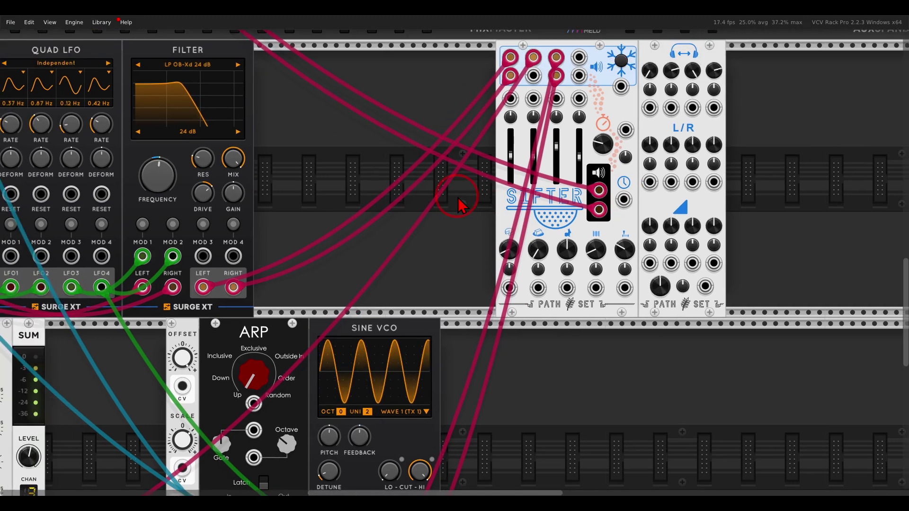
{"action": "scroll", "coordinate": [459, 199], "scroll_direction": "down", "scroll_amount": 1}
{"action": "left_click_drag", "start_coordinate": [402, 175], "coordinate": [558, 258]}
{"action": "left_click_drag", "start_coordinate": [748, 285], "coordinate": [105, 118]}
{"action": "left_click_drag", "start_coordinate": [633, 305], "coordinate": [426, 270]}
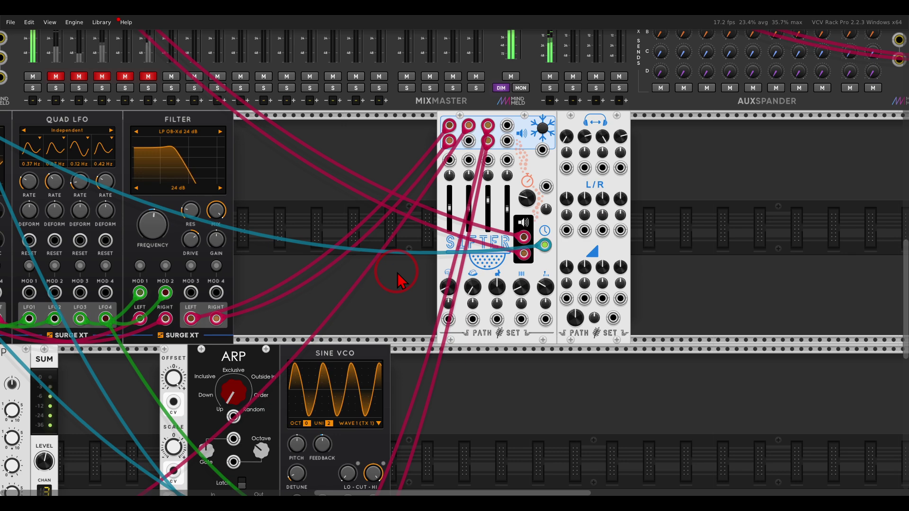
Turn the clocked Sifter's Buffer Length fully down and lower its Playback Speed below the middle.
{"action": "scroll", "coordinate": [500, 303], "scroll_direction": "up", "scroll_amount": 2}
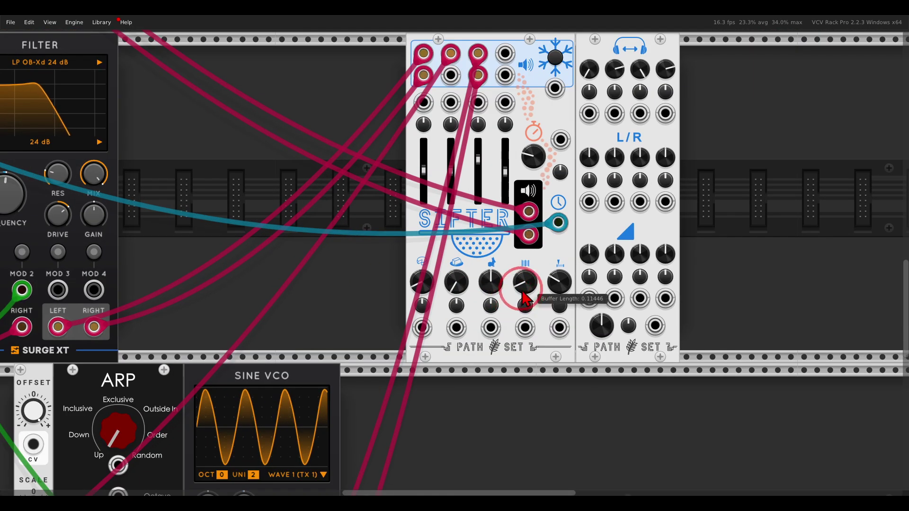
{"action": "scroll", "coordinate": [523, 298], "scroll_direction": "up", "scroll_amount": 2}
{"action": "mouse_move", "coordinate": [404, 284]}
{"action": "left_mouse_down"}
{"action": "mouse_move", "coordinate": [428, 94]}
{"action": "mouse_move", "coordinate": [465, 335]}
{"action": "mouse_move", "coordinate": [388, 270]}
{"action": "mouse_move", "coordinate": [384, 236]}
{"action": "mouse_move", "coordinate": [388, 292]}
{"action": "left_mouse_up"}
{"action": "left_click_drag", "start_coordinate": [474, 279], "coordinate": [473, 311]}
{"action": "left_click_drag", "start_coordinate": [570, 287], "coordinate": [564, 314]}
{"action": "left_click_drag", "start_coordinate": [533, 285], "coordinate": [524, 311]}
{"action": "left_click_drag", "start_coordinate": [563, 287], "coordinate": [446, 202]}
Sweep Grain Length up to about 0.37 and back to about 0.12, and raise Grain Overlap to about 4.3.
{"action": "scroll", "coordinate": [475, 246], "scroll_direction": "down", "scroll_amount": 4}
{"action": "left_click_drag", "start_coordinate": [428, 261], "coordinate": [431, 263]}
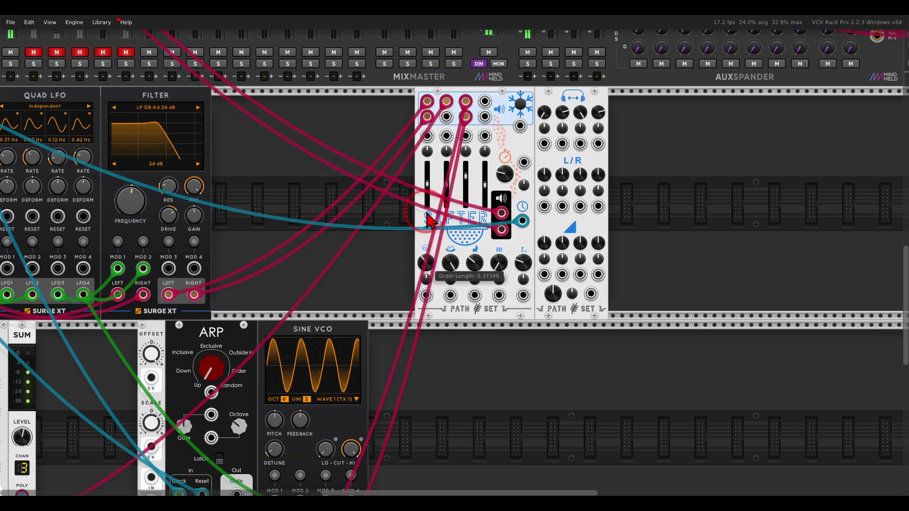
{"action": "left_click_drag", "start_coordinate": [421, 243], "coordinate": [430, 261]}
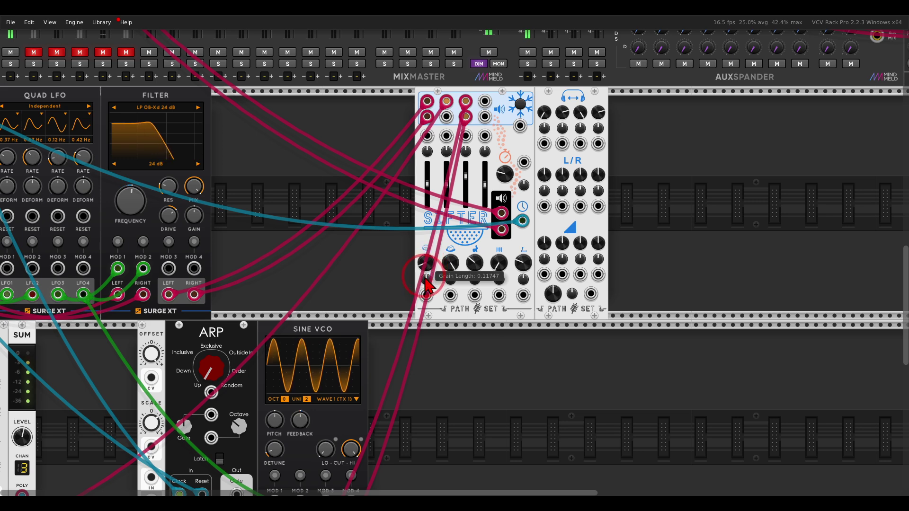
{"action": "mouse_move", "coordinate": [425, 286]}
{"action": "left_mouse_down"}
{"action": "mouse_move", "coordinate": [463, 371]}
{"action": "mouse_move", "coordinate": [429, 273]}
{"action": "left_mouse_up"}
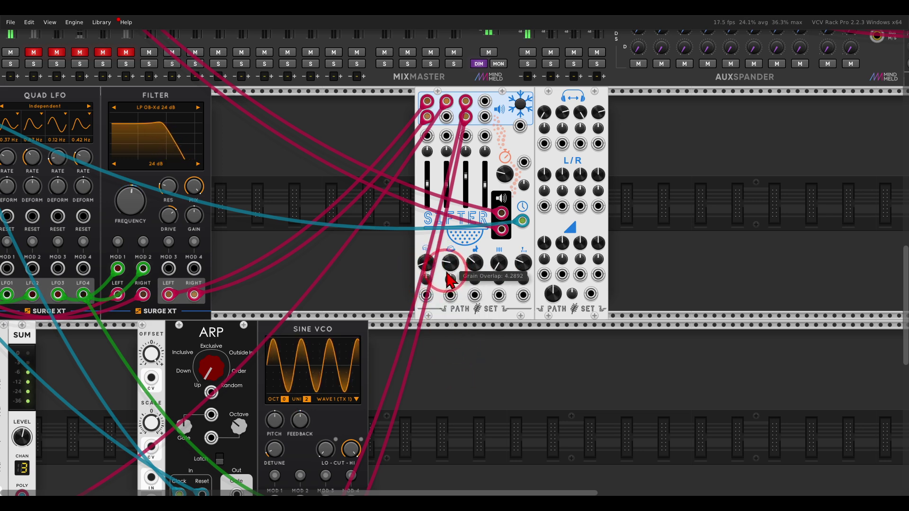
Unmute MixMaster tracks 02 to 05, fed by the drum modules in the row above.
{"action": "scroll", "coordinate": [450, 279], "scroll_direction": "up", "scroll_amount": 17}
{"action": "scroll", "coordinate": [450, 280], "scroll_direction": "left", "scroll_amount": 14}
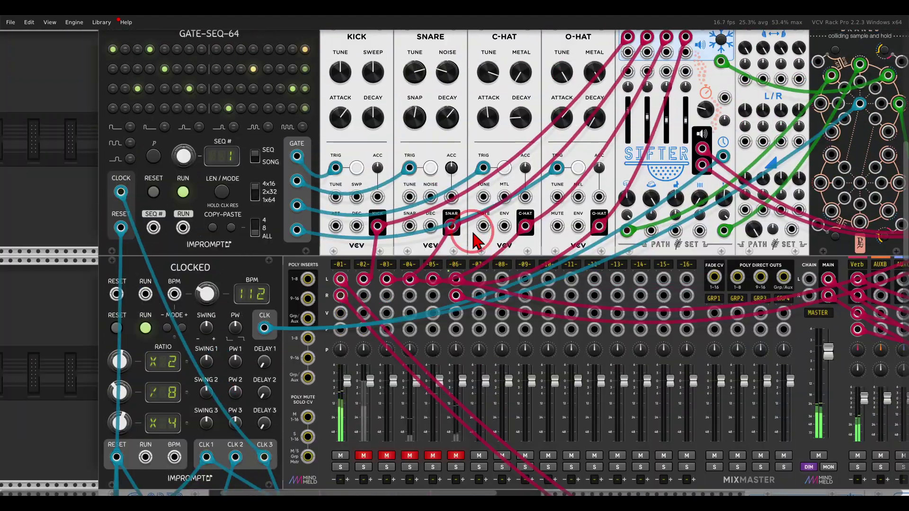
{"action": "scroll", "coordinate": [475, 239], "scroll_direction": "up", "scroll_amount": 3}
{"action": "mouse_move", "coordinate": [568, 66]}
{"action": "left_mouse_down"}
{"action": "mouse_move", "coordinate": [338, 124]}
{"action": "mouse_move", "coordinate": [577, 125]}
{"action": "mouse_move", "coordinate": [590, 68]}
{"action": "left_mouse_up"}
{"action": "mouse_move", "coordinate": [219, 71]}
{"action": "left_mouse_down"}
{"action": "mouse_move", "coordinate": [203, 114]}
{"action": "mouse_move", "coordinate": [229, 71]}
{"action": "left_mouse_up"}
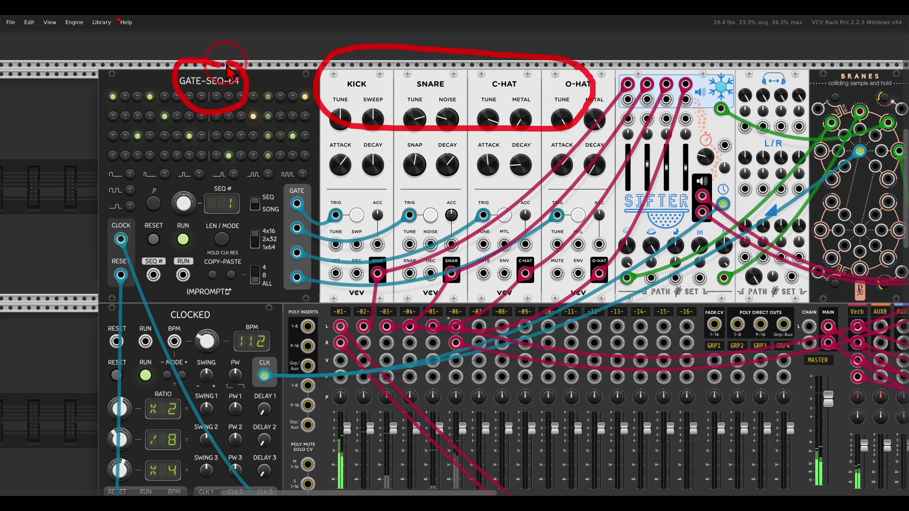
{"action": "scroll", "coordinate": [364, 402], "scroll_direction": "down", "scroll_amount": 5}
{"action": "left_click", "coordinate": [364, 408]}
{"action": "left_click", "coordinate": [386, 408]}
{"action": "left_click", "coordinate": [410, 408]}
{"action": "left_click", "coordinate": [433, 409]}
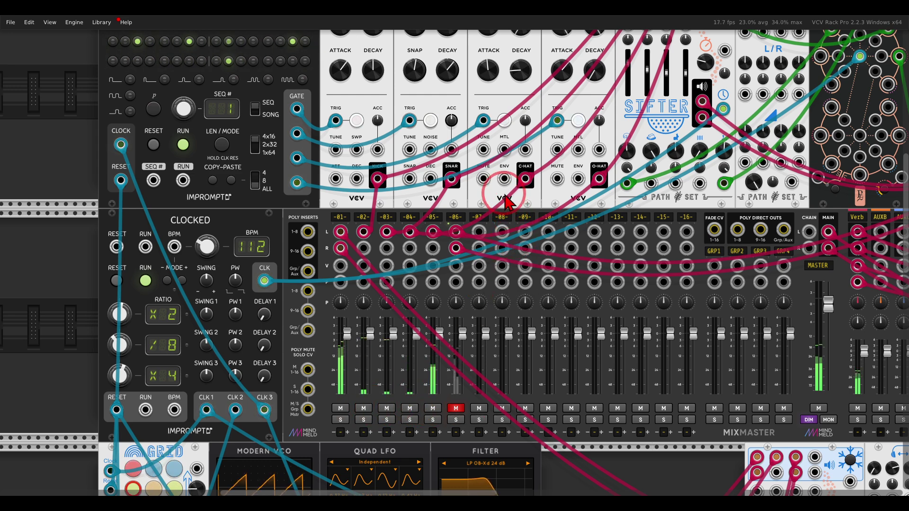
Examine how the drum modules, Branes and Filter are patched to the Sifter in the drum row.
{"action": "left_click_drag", "start_coordinate": [506, 201], "coordinate": [389, 312]}
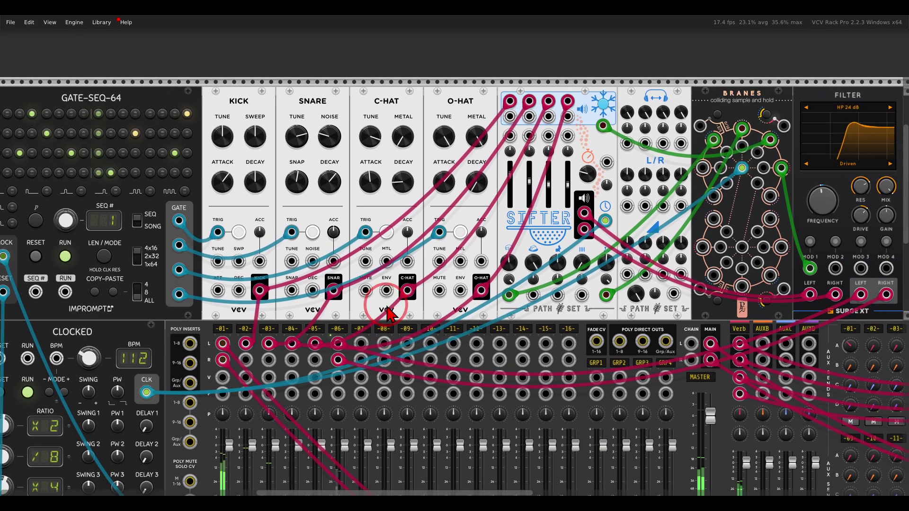
{"action": "left_click_drag", "start_coordinate": [524, 305], "coordinate": [416, 306]}
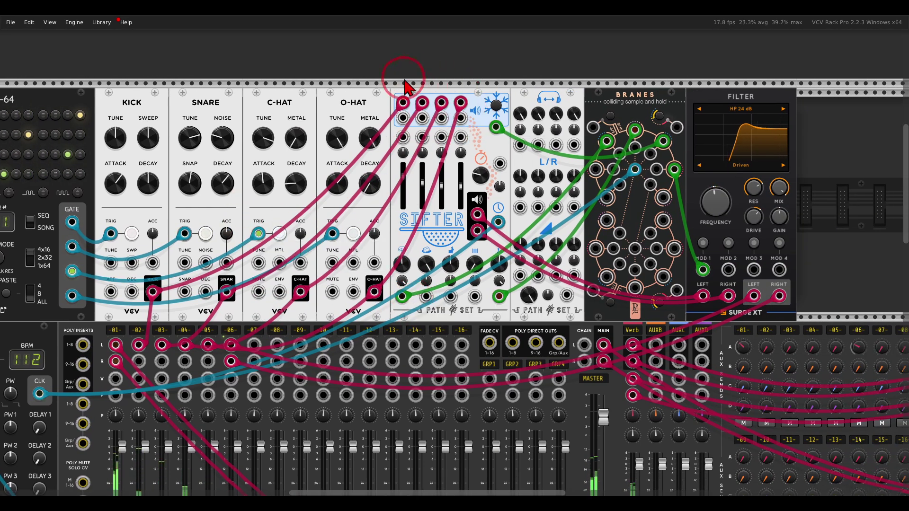
{"action": "left_click", "coordinate": [434, 129]}
{"action": "left_click", "coordinate": [463, 88]}
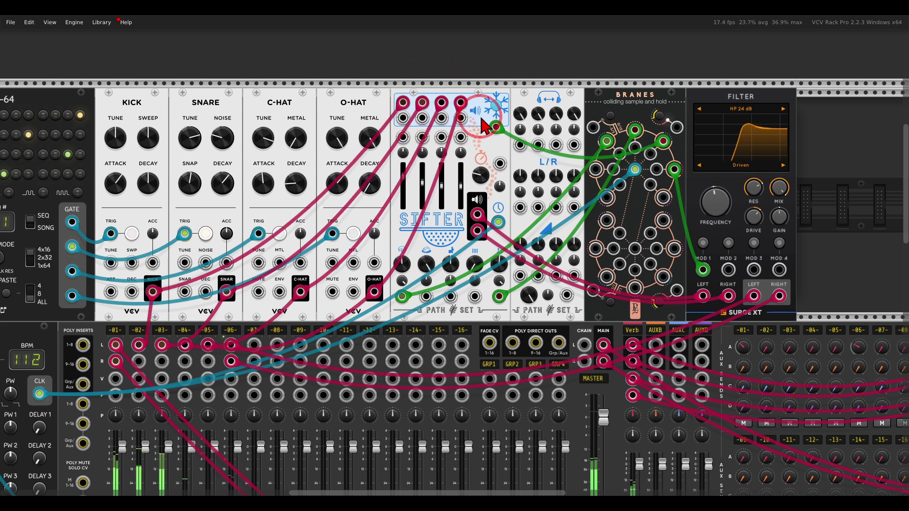
{"action": "left_click", "coordinate": [647, 80]}
{"action": "mouse_move", "coordinate": [649, 85]}
{"action": "left_mouse_down"}
{"action": "mouse_move", "coordinate": [600, 98]}
{"action": "mouse_move", "coordinate": [612, 115]}
{"action": "mouse_move", "coordinate": [652, 122]}
{"action": "mouse_move", "coordinate": [663, 87]}
{"action": "left_mouse_up"}
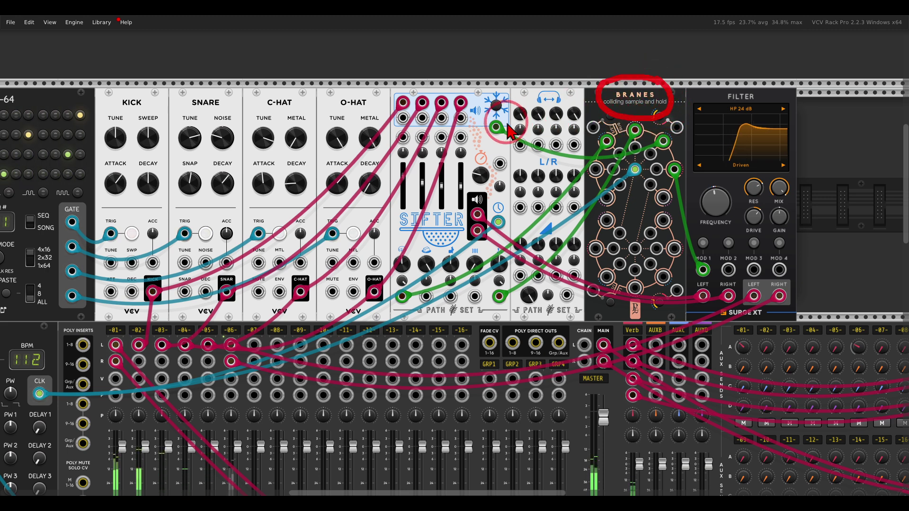
{"action": "mouse_move", "coordinate": [504, 116]}
{"action": "left_mouse_down"}
{"action": "mouse_move", "coordinate": [481, 134]}
{"action": "mouse_move", "coordinate": [496, 141]}
{"action": "mouse_move", "coordinate": [509, 124]}
{"action": "left_mouse_up"}
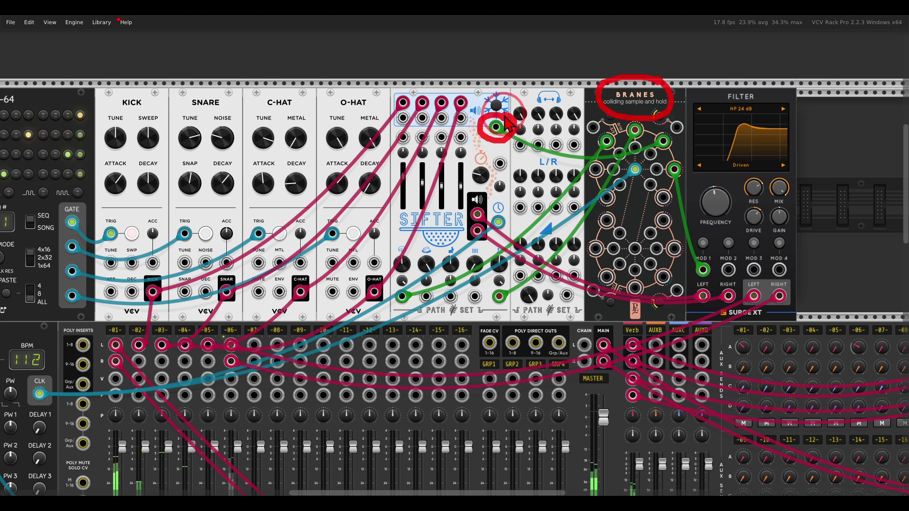
{"action": "left_click_drag", "start_coordinate": [748, 139], "coordinate": [746, 165]}
{"action": "mouse_move", "coordinate": [800, 124]}
{"action": "left_mouse_down"}
{"action": "mouse_move", "coordinate": [776, 102]}
{"action": "mouse_move", "coordinate": [699, 152]}
{"action": "mouse_move", "coordinate": [796, 161]}
{"action": "mouse_move", "coordinate": [772, 97]}
{"action": "left_mouse_up"}
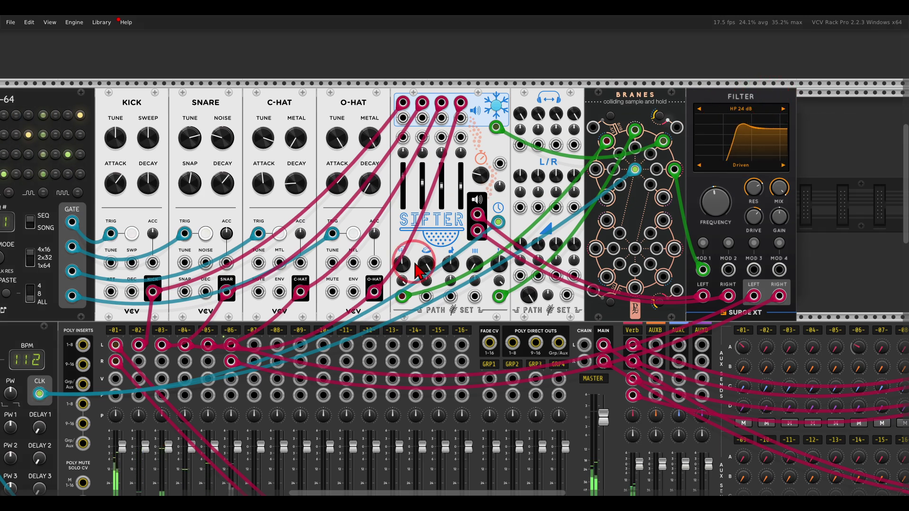
Unmute MixMaster track 06 and check its gain and high-pass cutoff in the track settings.
{"action": "left_click_drag", "start_coordinate": [354, 292], "coordinate": [486, 160]}
{"action": "left_click", "coordinate": [363, 389]}
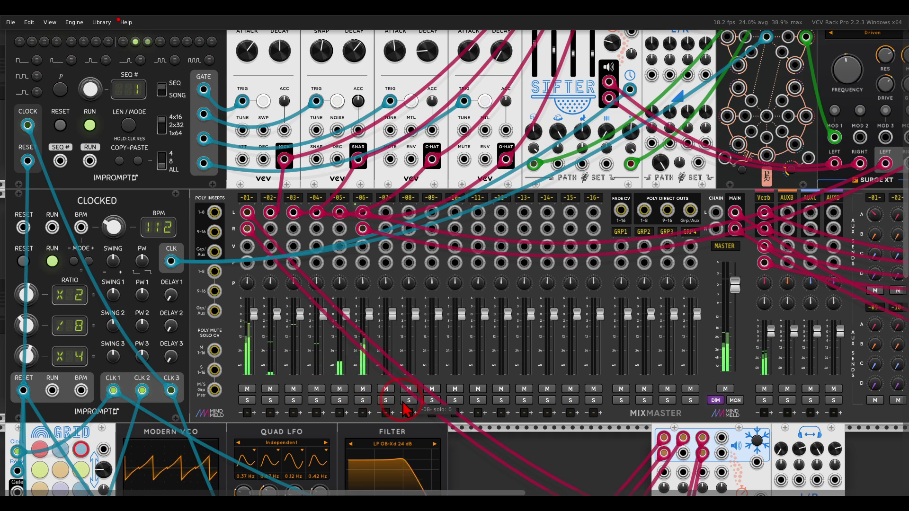
{"action": "scroll", "coordinate": [406, 410], "scroll_direction": "down", "scroll_amount": 3}
{"action": "scroll", "coordinate": [455, 374], "scroll_direction": "down", "scroll_amount": 5}
{"action": "scroll", "coordinate": [455, 374], "scroll_direction": "right", "scroll_amount": 2}
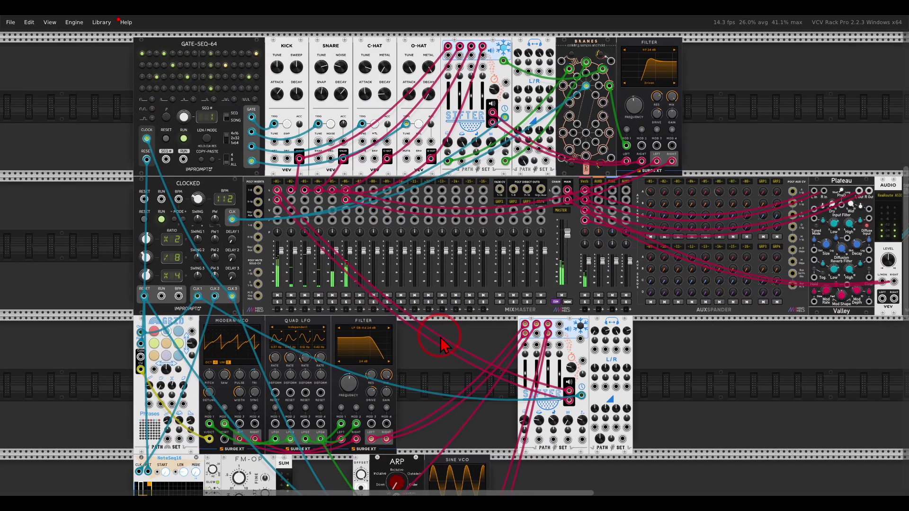
{"action": "scroll", "coordinate": [466, 374], "scroll_direction": "down", "scroll_amount": 3}
{"action": "scroll", "coordinate": [467, 374], "scroll_direction": "right", "scroll_amount": 2}
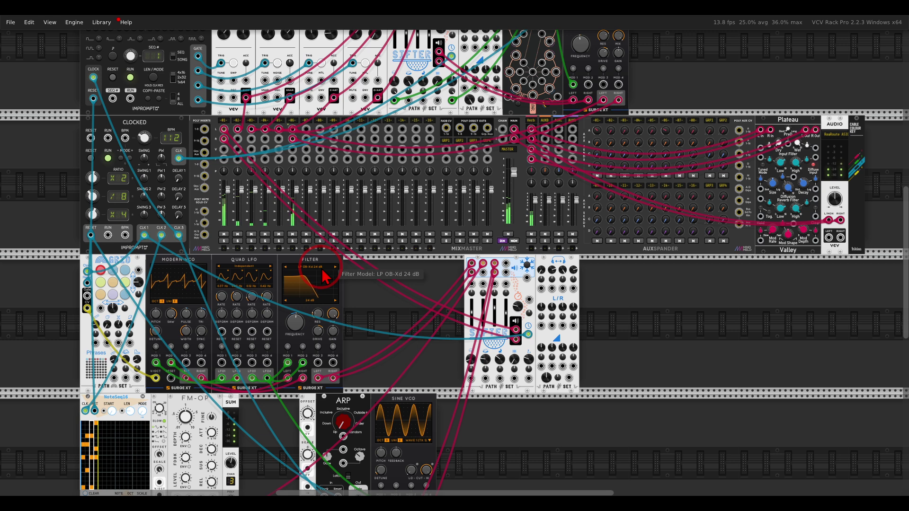
{"action": "mouse_move", "coordinate": [290, 149]}
{"action": "left_mouse_down"}
{"action": "mouse_move", "coordinate": [294, 125]}
{"action": "mouse_move", "coordinate": [278, 150]}
{"action": "left_mouse_up"}
{"action": "right_click", "coordinate": [294, 124]}
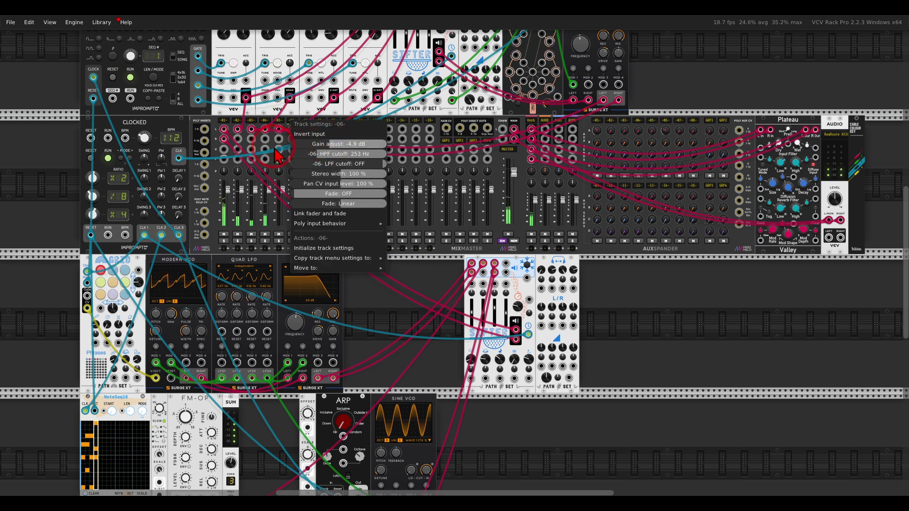
{"action": "left_click", "coordinate": [573, 404]}
Lower the clocked Sifter's Grain Overlap to about 2.9 or less and its Grain Length to about 0.093.
{"action": "scroll", "coordinate": [572, 401], "scroll_direction": "up", "scroll_amount": 5}
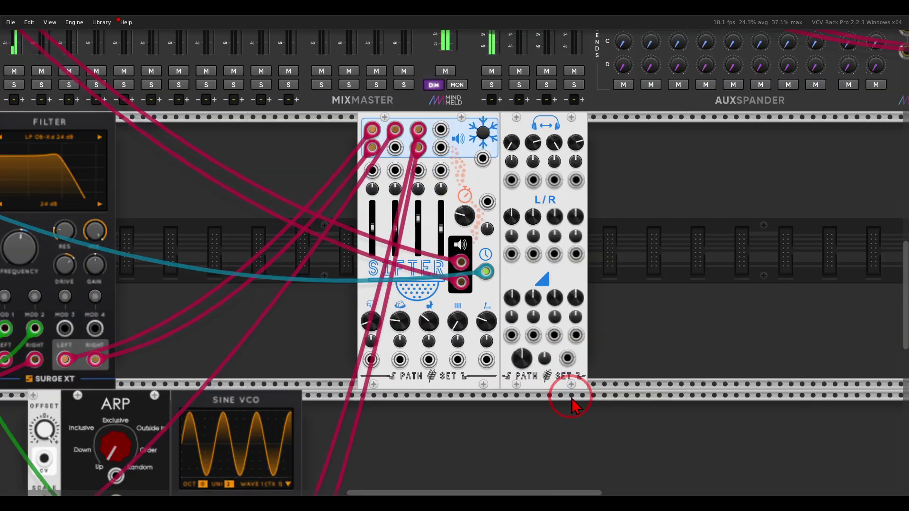
{"action": "scroll", "coordinate": [508, 374], "scroll_direction": "up", "scroll_amount": 1}
{"action": "left_click_drag", "start_coordinate": [477, 273], "coordinate": [500, 299]}
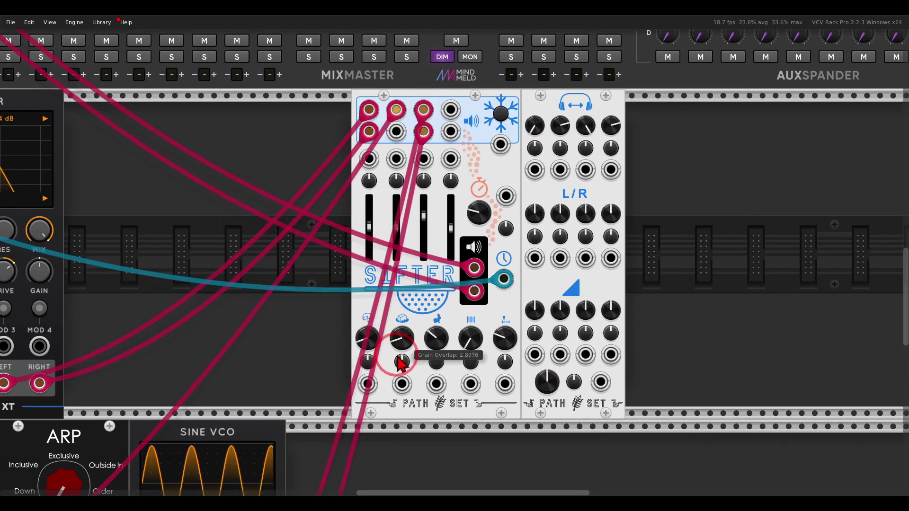
{"action": "mouse_move", "coordinate": [369, 335]}
{"action": "left_mouse_down"}
{"action": "mouse_move", "coordinate": [366, 293]}
{"action": "mouse_move", "coordinate": [364, 336]}
{"action": "left_mouse_up"}
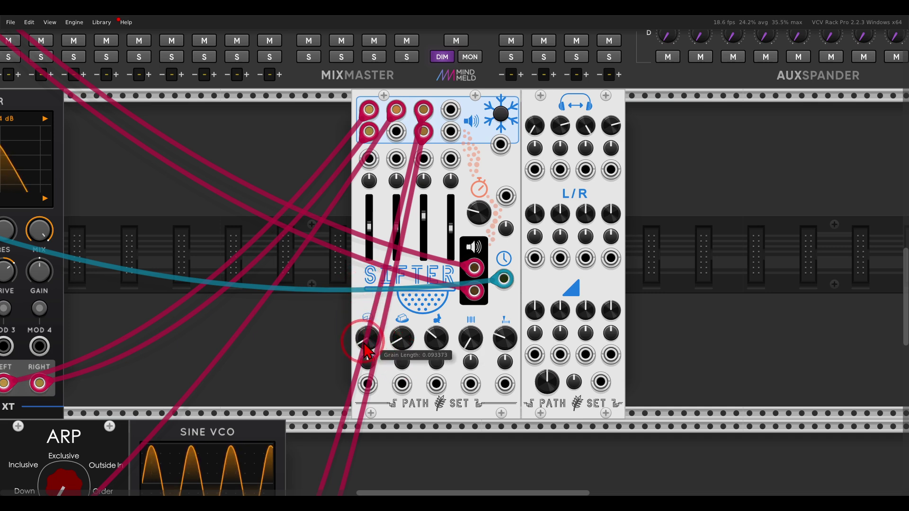
Raise Sifter's Buffer Start past its middle and boost the voices, with Intensity C near maximum and Volume B slightly up.
{"action": "left_click_drag", "start_coordinate": [504, 338], "coordinate": [495, 284]}
{"action": "left_click_drag", "start_coordinate": [487, 247], "coordinate": [488, 282]}
{"action": "left_click_drag", "start_coordinate": [425, 220], "coordinate": [427, 194]}
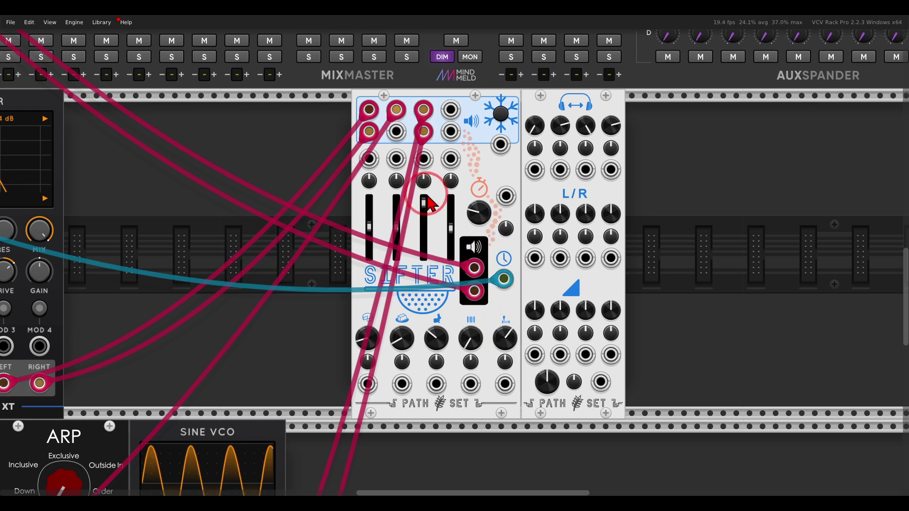
{"action": "left_click_drag", "start_coordinate": [503, 331], "coordinate": [487, 335]}
{"action": "mouse_move", "coordinate": [558, 307]}
{"action": "left_mouse_down"}
{"action": "mouse_move", "coordinate": [561, 316]}
{"action": "mouse_move", "coordinate": [559, 308]}
{"action": "left_mouse_up"}
Sweep Sifter's Grain Length up and back down, and lower Playback Speed and Buffer Start.
{"action": "left_click_drag", "start_coordinate": [367, 338], "coordinate": [364, 289]}
{"action": "left_click_drag", "start_coordinate": [367, 335], "coordinate": [369, 352]}
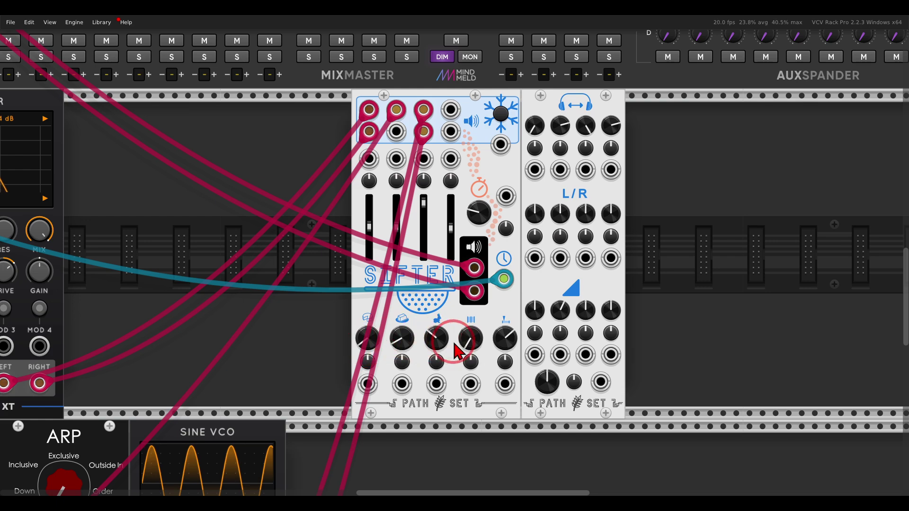
{"action": "left_click_drag", "start_coordinate": [440, 341], "coordinate": [442, 359]}
{"action": "left_click_drag", "start_coordinate": [501, 341], "coordinate": [500, 388]}
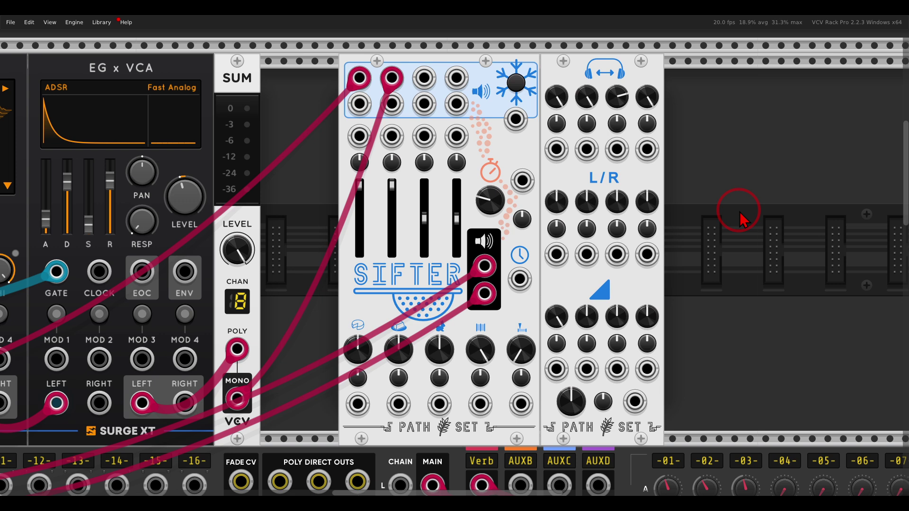
Examine how the MIDI-driven FM-OP and Window VCO voices are patched into Sifter's A and B inputs.
{"action": "scroll", "coordinate": [739, 219], "scroll_direction": "down", "scroll_amount": 5}
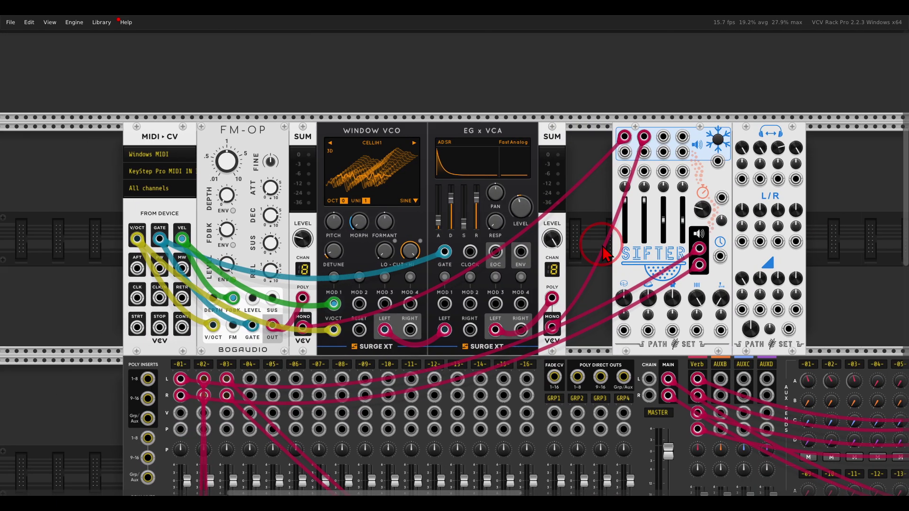
{"action": "scroll", "coordinate": [583, 243], "scroll_direction": "up", "scroll_amount": 1}
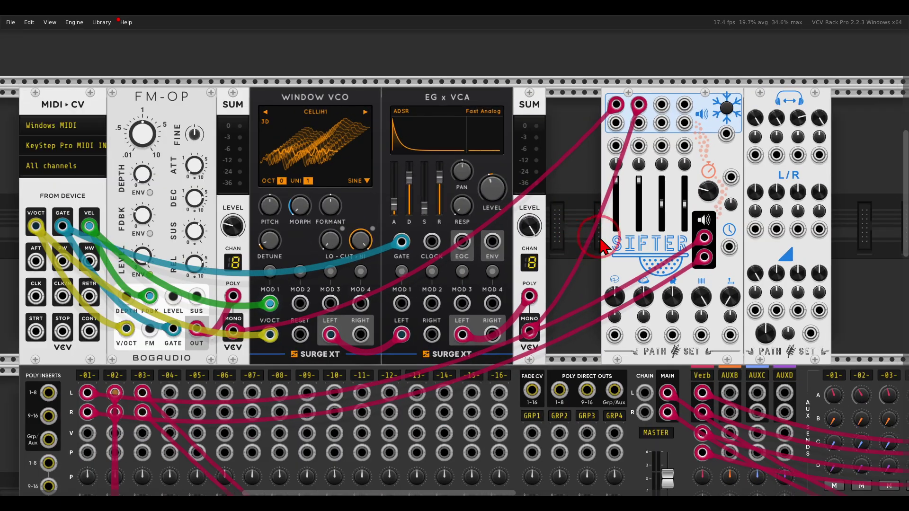
{"action": "left_click_drag", "start_coordinate": [583, 243], "coordinate": [622, 237]}
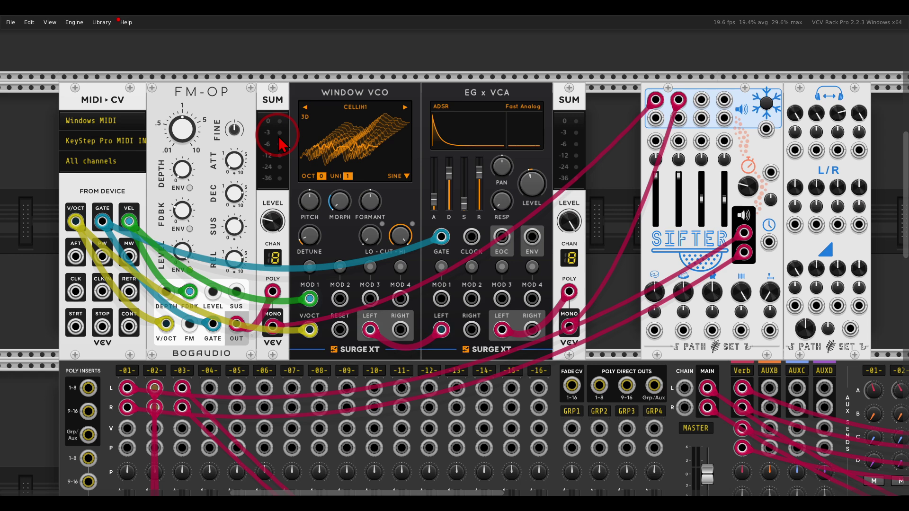
{"action": "mouse_move", "coordinate": [224, 80]}
{"action": "left_mouse_down"}
{"action": "mouse_move", "coordinate": [180, 116]}
{"action": "mouse_move", "coordinate": [231, 81]}
{"action": "left_mouse_up"}
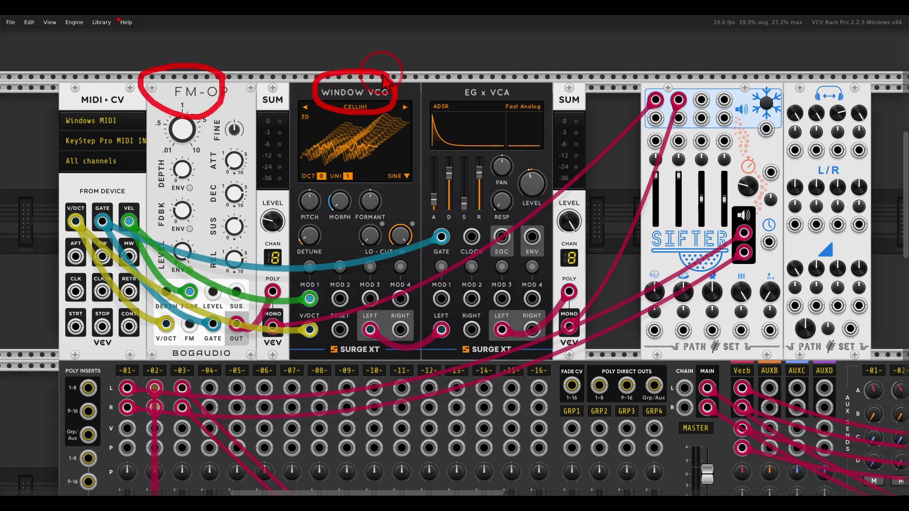
{"action": "mouse_move", "coordinate": [683, 95]}
{"action": "left_mouse_down"}
{"action": "mouse_move", "coordinate": [655, 114]}
{"action": "mouse_move", "coordinate": [677, 97]}
{"action": "left_mouse_up"}
{"action": "key", "text": "Escape"}
{"action": "left_click_drag", "start_coordinate": [620, 134], "coordinate": [609, 140]}
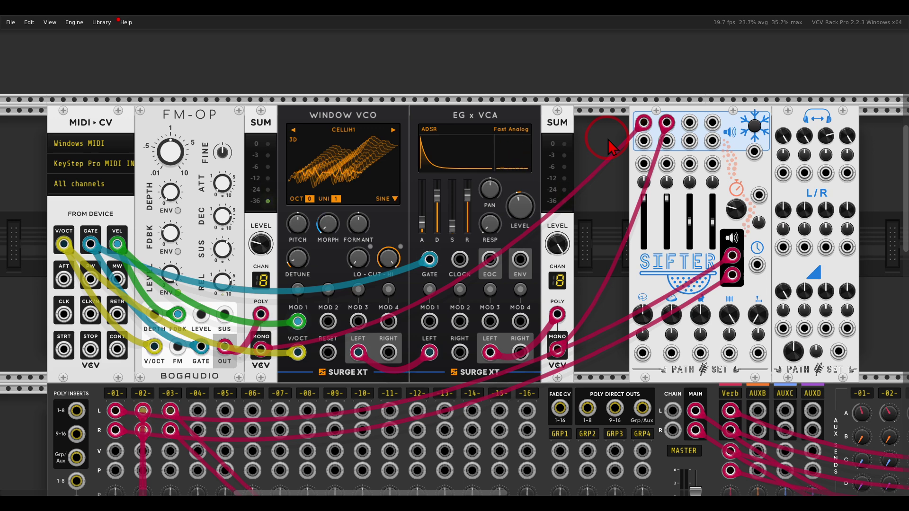
{"action": "scroll", "coordinate": [611, 145], "scroll_direction": "right", "scroll_amount": 5}
{"action": "scroll", "coordinate": [552, 218], "scroll_direction": "up", "scroll_amount": 2}
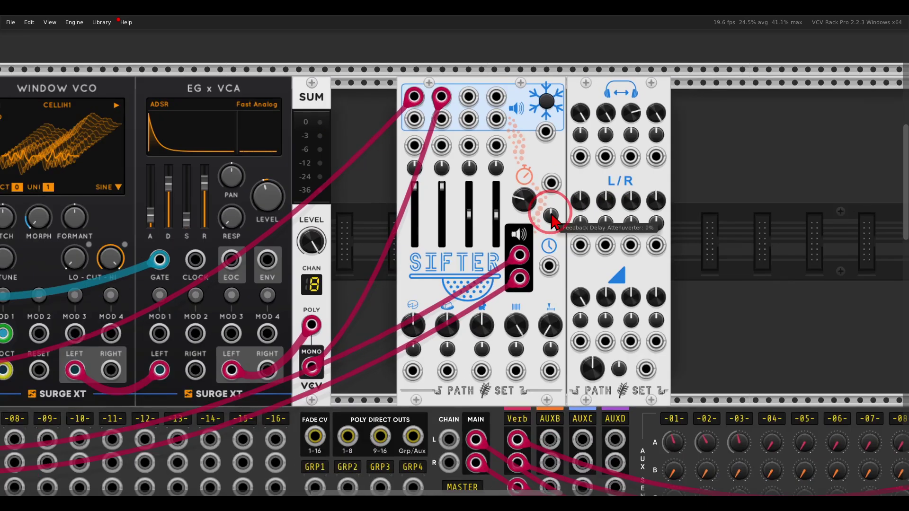
Raise Sifter's Intensity D slider to maximum and set the expander's Volume D to about 1.42.
{"action": "scroll", "coordinate": [551, 219], "scroll_direction": "up", "scroll_amount": 1}
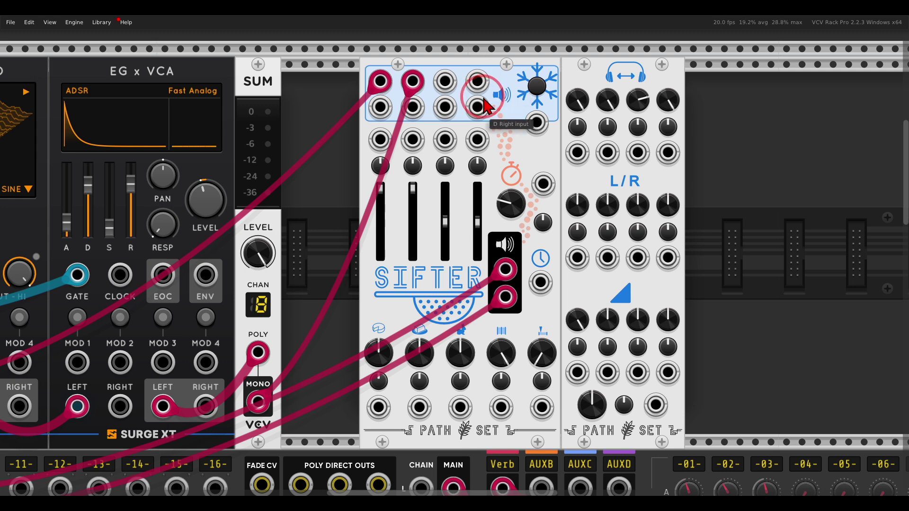
{"action": "left_click_drag", "start_coordinate": [479, 223], "coordinate": [478, 168]}
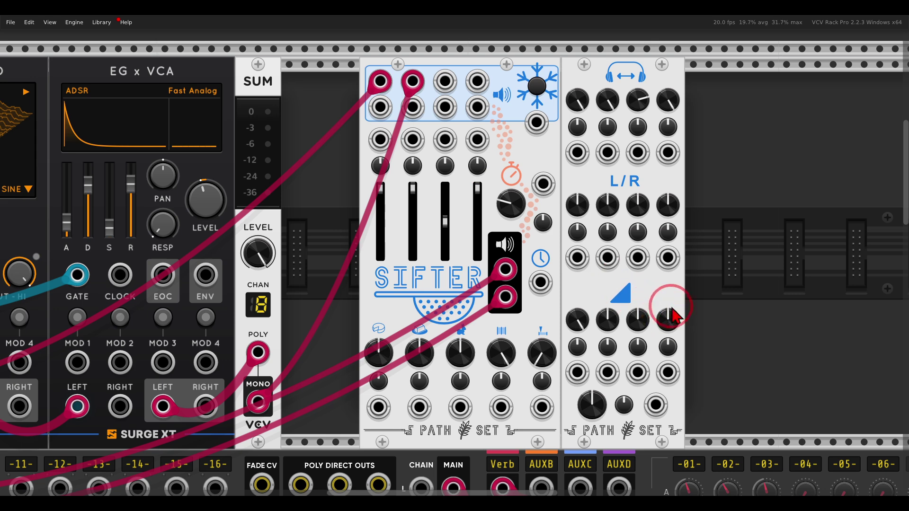
{"action": "mouse_move", "coordinate": [666, 326]}
{"action": "left_mouse_down"}
{"action": "mouse_move", "coordinate": [660, 305]}
{"action": "mouse_move", "coordinate": [663, 316]}
{"action": "left_mouse_up"}
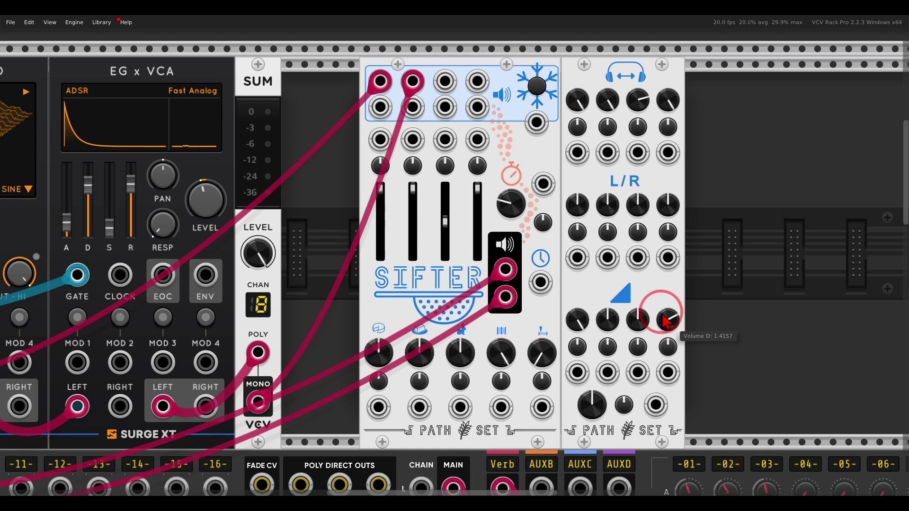
Raise the expander's Volume D further and turn Sifter's stopwatch knob down slightly.
{"action": "left_click_drag", "start_coordinate": [663, 316], "coordinate": [656, 304]}
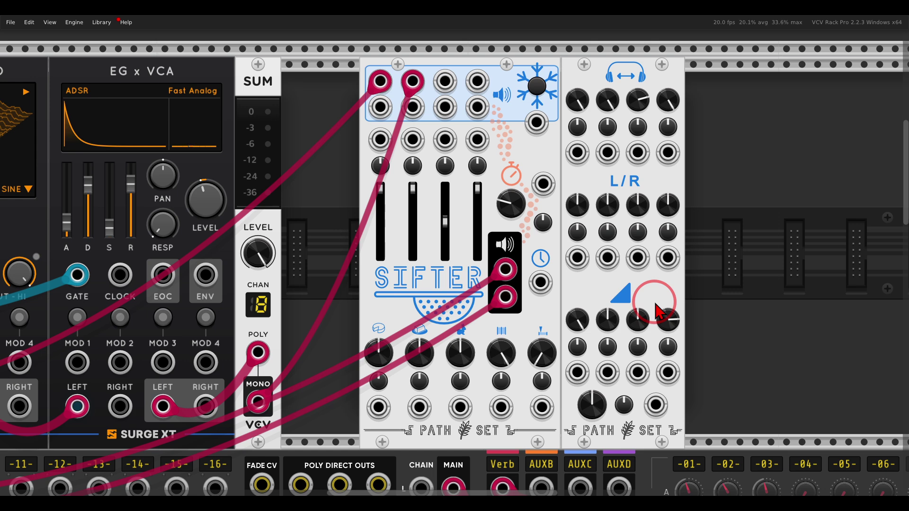
{"action": "mouse_move", "coordinate": [508, 204]}
{"action": "left_click_drag", "start_coordinate": [512, 211], "coordinate": [512, 223]}
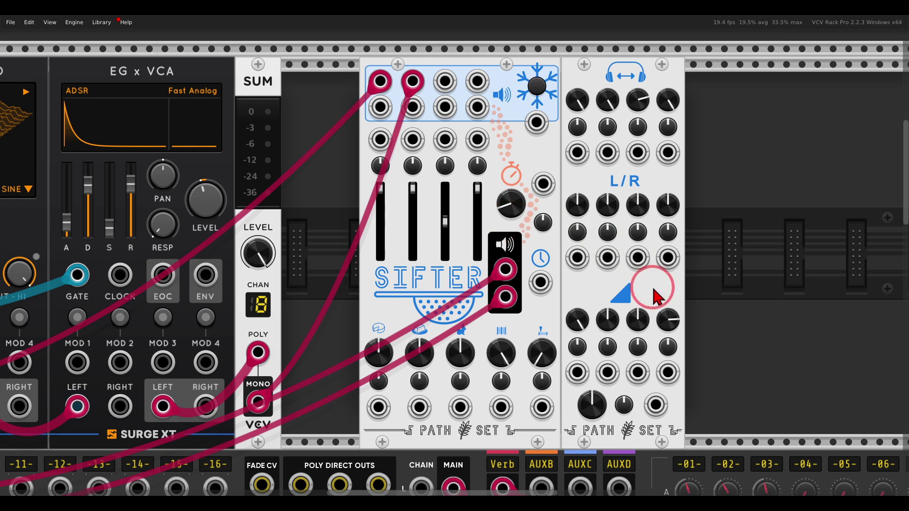
{"action": "left_click_drag", "start_coordinate": [661, 313], "coordinate": [654, 298]}
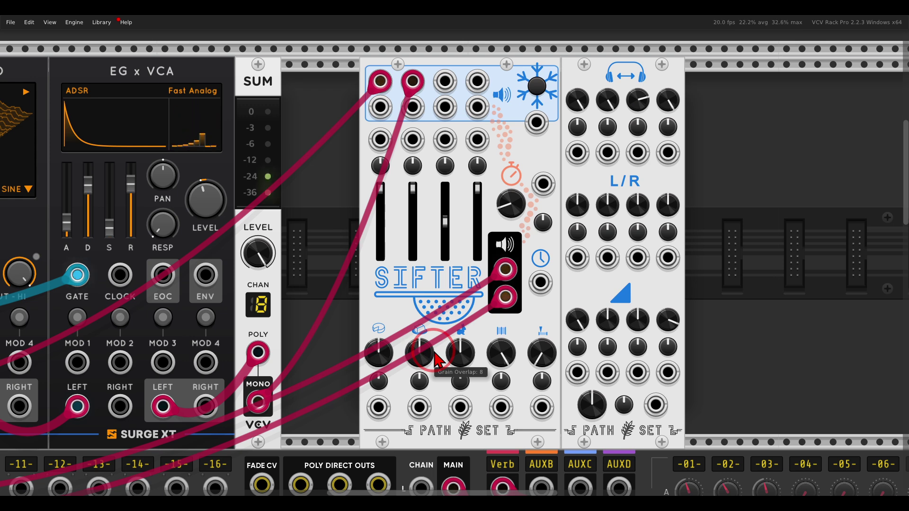
Lower Sifter's Grain Overlap and Grain Length well below their middle positions.
{"action": "left_click_drag", "start_coordinate": [435, 353], "coordinate": [423, 403]}
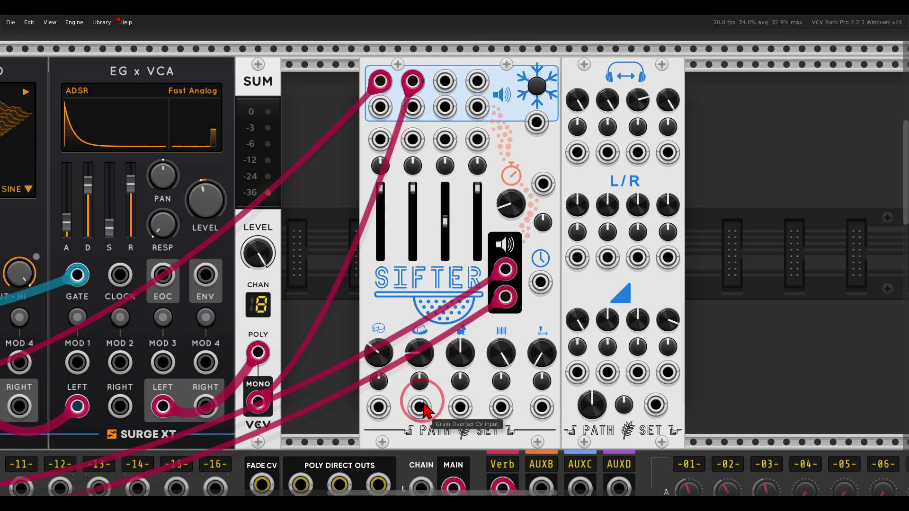
{"action": "left_click_drag", "start_coordinate": [379, 359], "coordinate": [381, 389]}
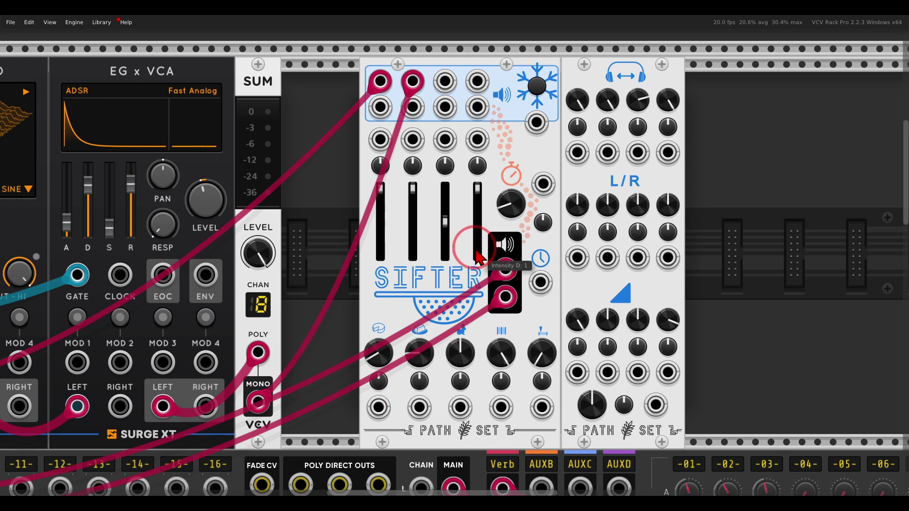
Unmute channels 2 and 3 on the MixMaster mixer.
{"action": "scroll", "coordinate": [393, 299], "scroll_direction": "down", "scroll_amount": 5}
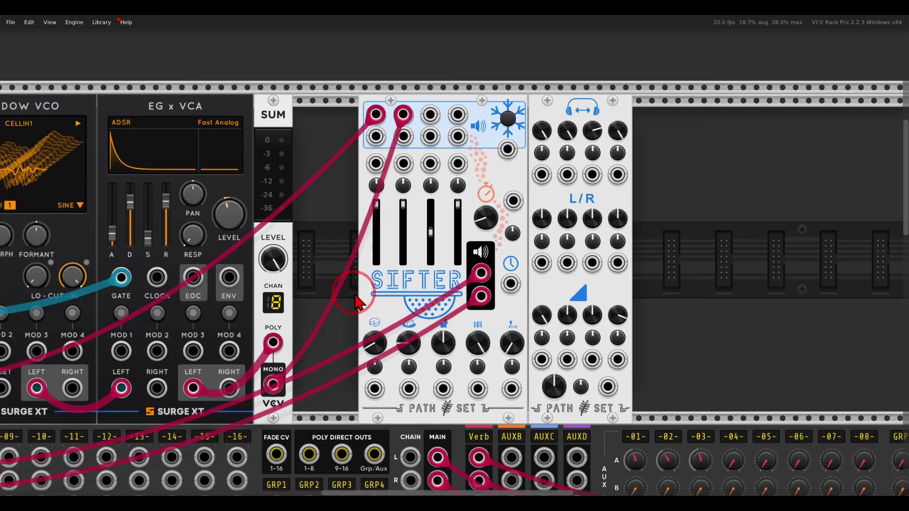
{"action": "scroll", "coordinate": [488, 206], "scroll_direction": "down", "scroll_amount": 5}
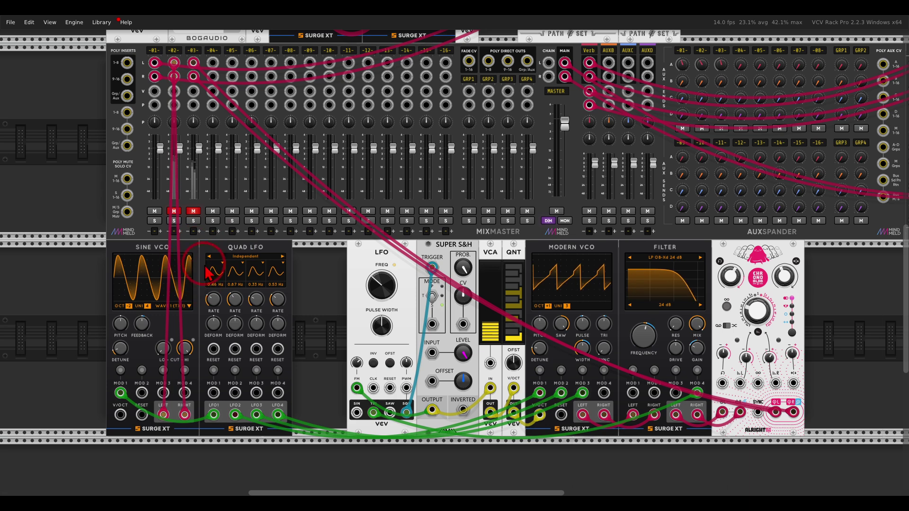
{"action": "left_click", "coordinate": [174, 212]}
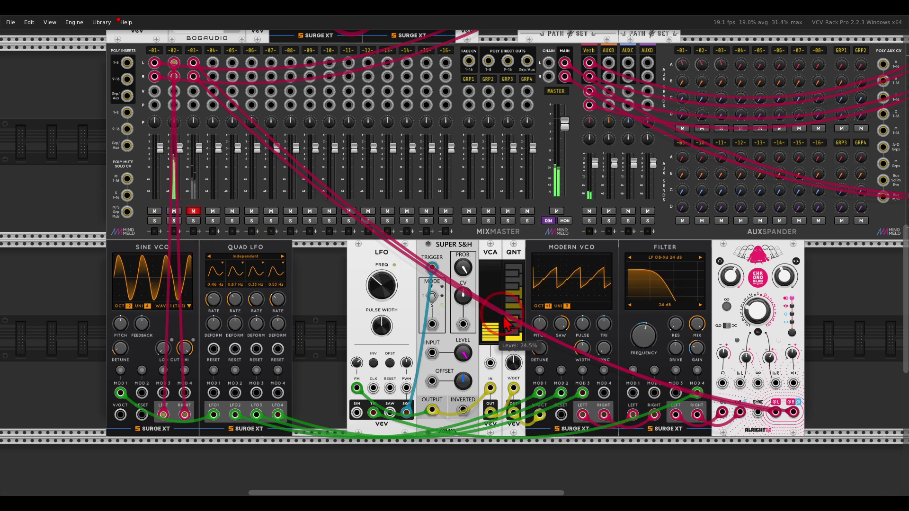
{"action": "left_click", "coordinate": [193, 212]}
Turn Sifter's stopwatch knob up slightly, then raise Grain Length and drop Grain Overlap to its minimum.
{"action": "left_click_drag", "start_coordinate": [326, 268], "coordinate": [342, 488]}
{"action": "left_click_drag", "start_coordinate": [507, 211], "coordinate": [534, 280]}
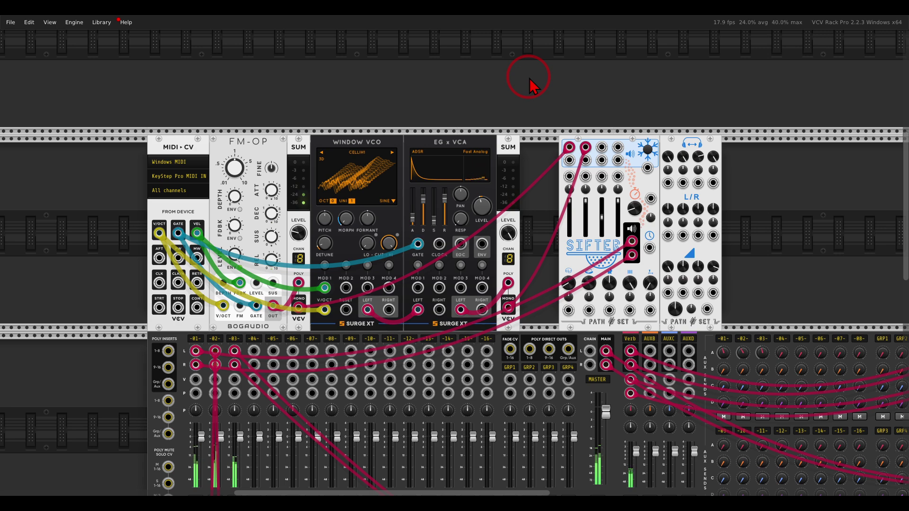
{"action": "scroll", "coordinate": [682, 220], "scroll_direction": "up", "scroll_amount": 5}
{"action": "left_click_drag", "start_coordinate": [618, 194], "coordinate": [558, 182]}
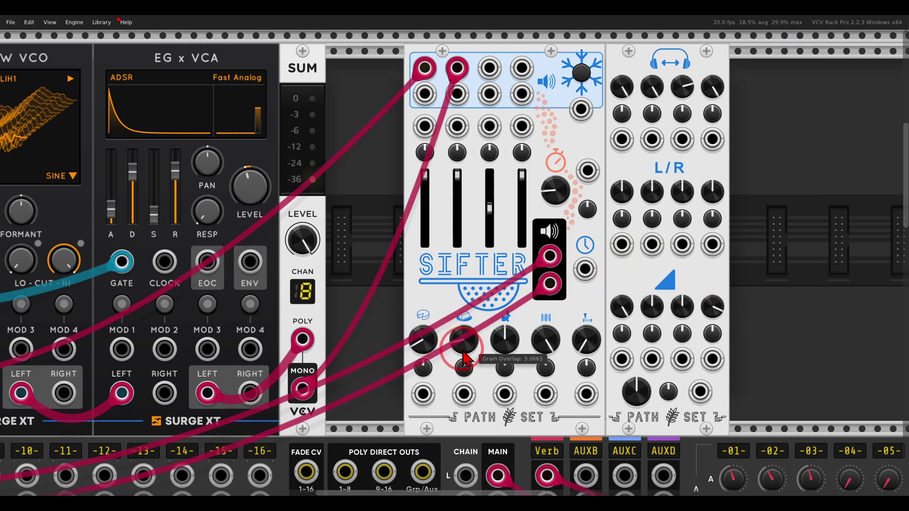
{"action": "left_click_drag", "start_coordinate": [463, 353], "coordinate": [430, 330]}
Lower Playback Speed to about 0.70, and sweep Buffer Length down to about 0.078 and back to 1 and Buffer Start up and back down.
{"action": "left_click_drag", "start_coordinate": [517, 334], "coordinate": [590, 457]}
{"action": "left_click_drag", "start_coordinate": [580, 346], "coordinate": [572, 298]}
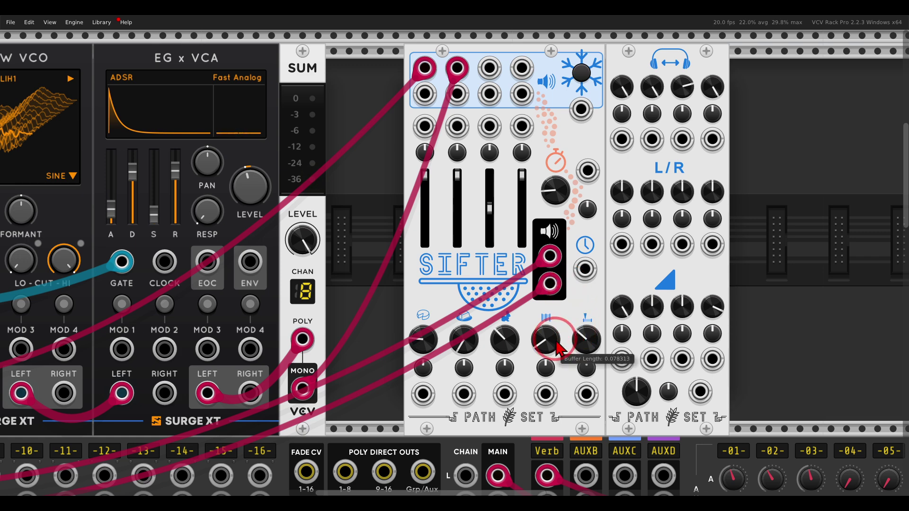
{"action": "left_click_drag", "start_coordinate": [556, 342], "coordinate": [534, 124]}
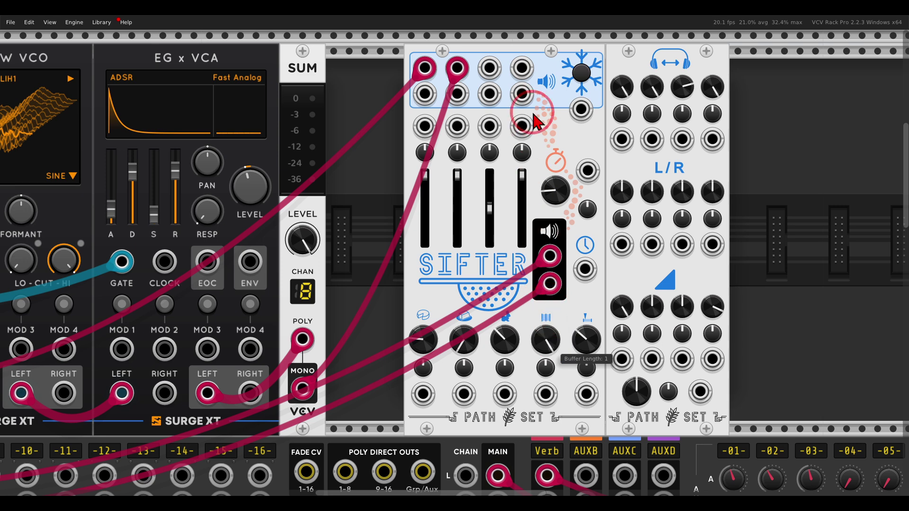
{"action": "left_click_drag", "start_coordinate": [581, 332], "coordinate": [608, 454]}
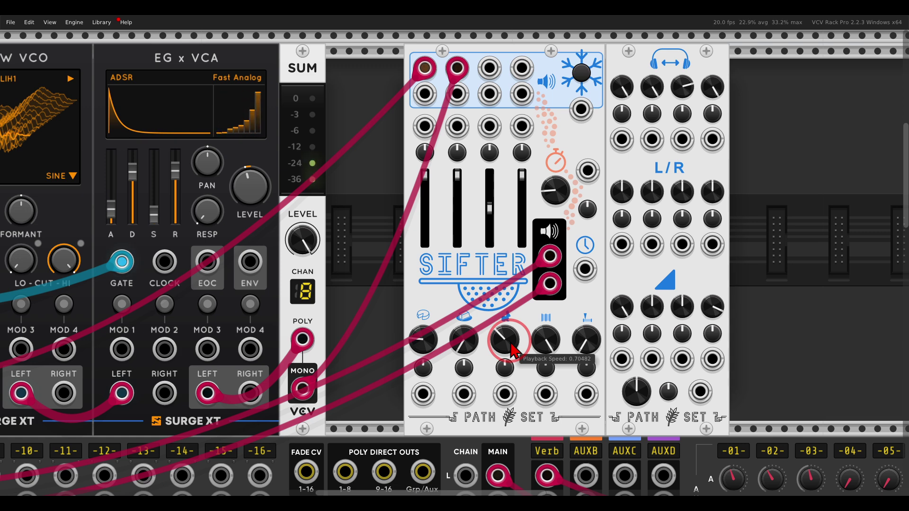
Raise Sifter's Grain Overlap and Grain Length to maximum and reset Playback Speed to its default.
{"action": "left_click_drag", "start_coordinate": [464, 340], "coordinate": [466, 174]}
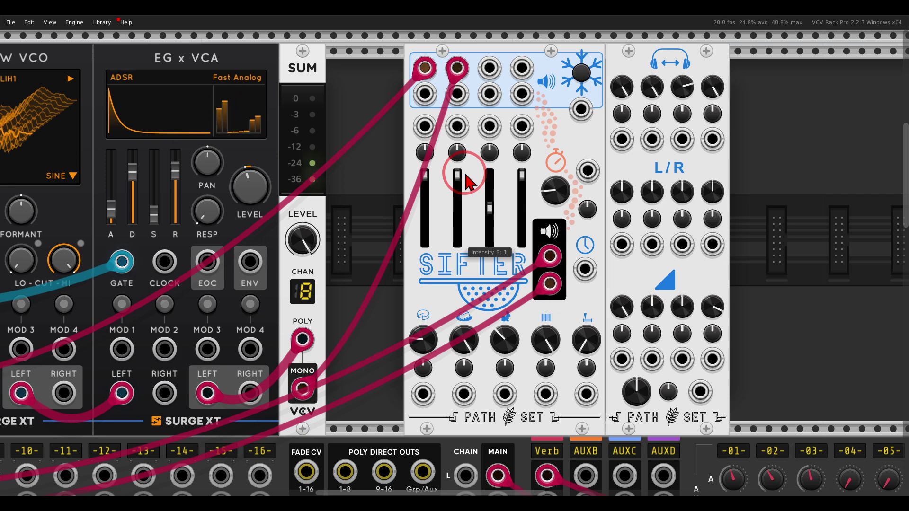
{"action": "double_click", "coordinate": [501, 348]}
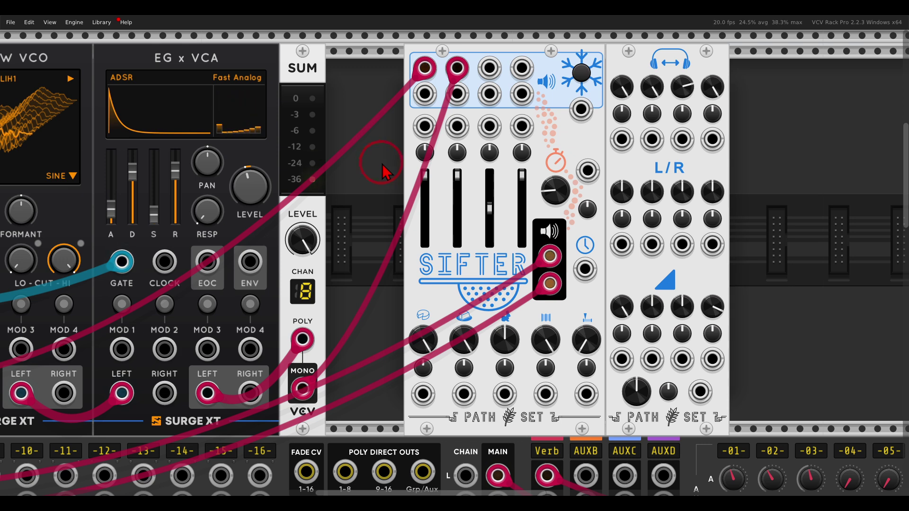
Freeze Sifter's buffer, then shorten Buffer Length and Grain Length with Buffer Start raised to about 0.32.
{"action": "left_click", "coordinate": [581, 73]}
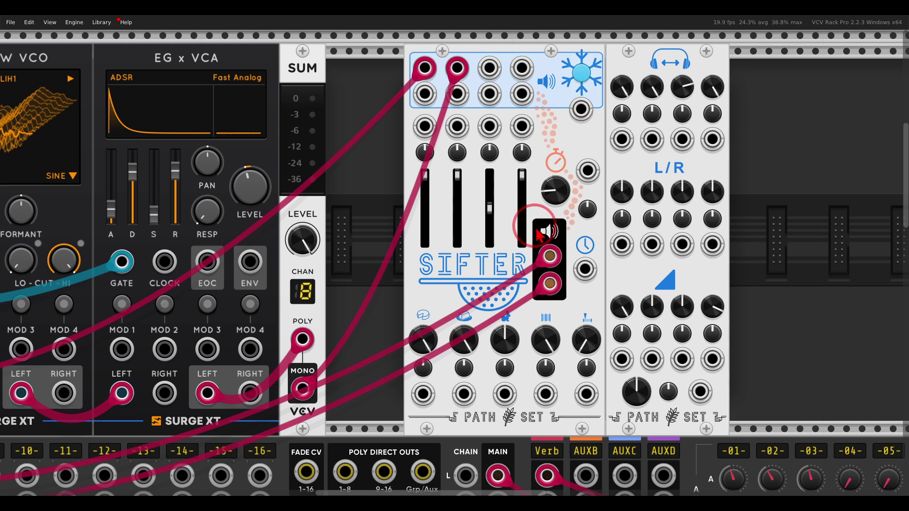
{"action": "left_click_drag", "start_coordinate": [547, 336], "coordinate": [585, 480]}
{"action": "left_click_drag", "start_coordinate": [586, 334], "coordinate": [554, 284]}
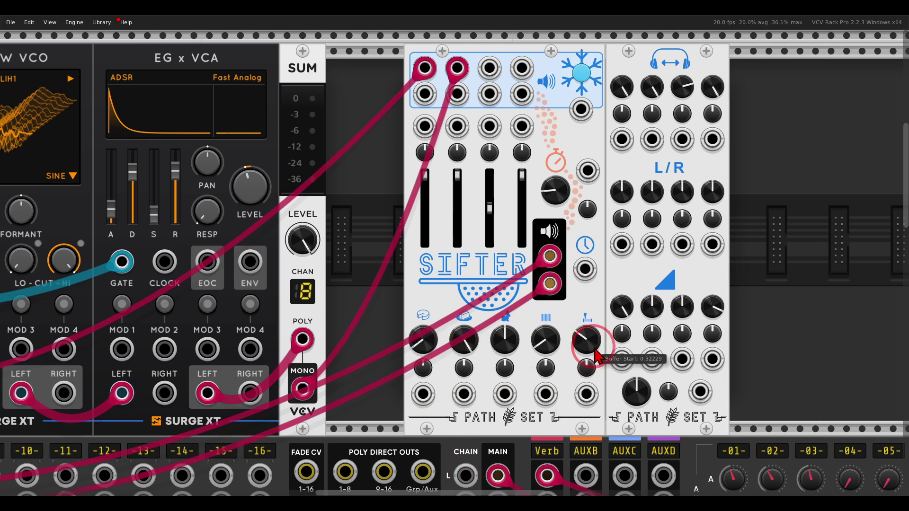
Turn down the large knob at the base of the expander and raise Sifter's Buffer Start to about 0.72.
{"action": "left_click_drag", "start_coordinate": [637, 386], "coordinate": [640, 419]}
{"action": "left_click_drag", "start_coordinate": [584, 356], "coordinate": [581, 313]}
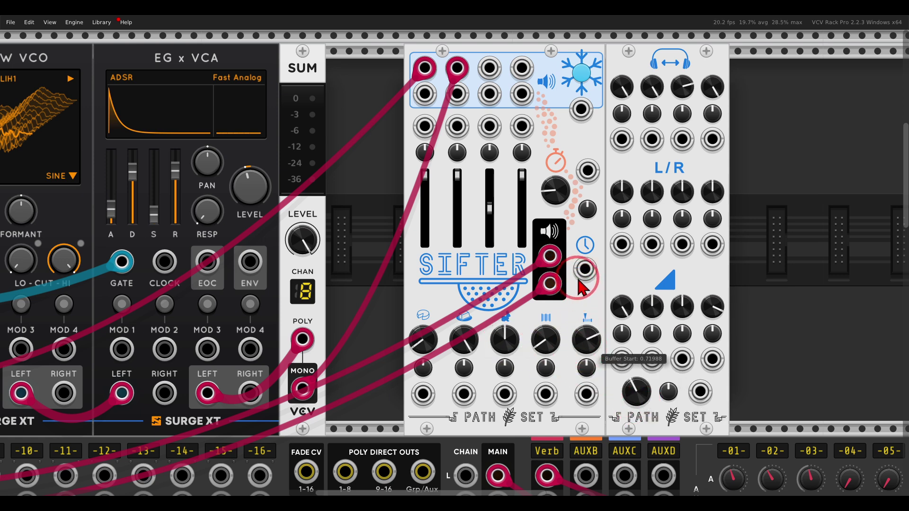